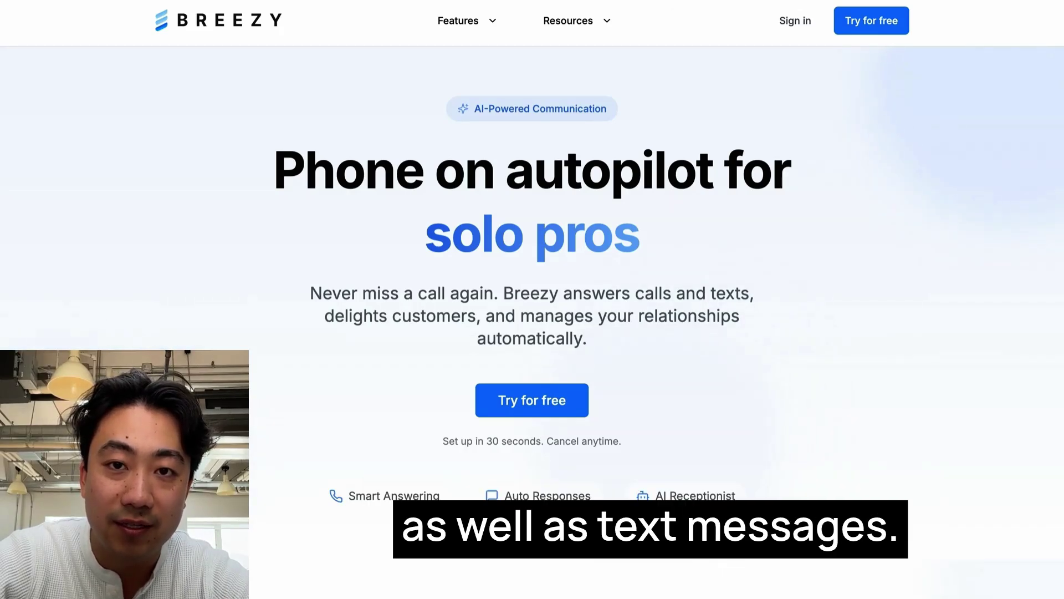
{"action": "scroll", "coordinate": [533, 299], "scroll_direction": "down", "scroll_amount": 10}
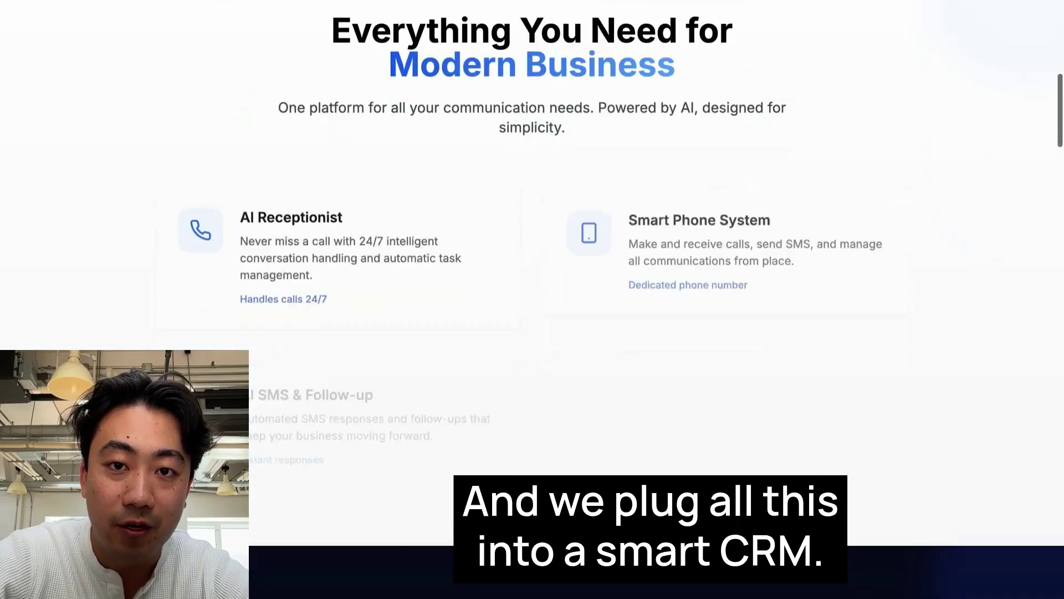
{"action": "scroll", "coordinate": [532, 300], "scroll_direction": "up", "scroll_amount": 10}
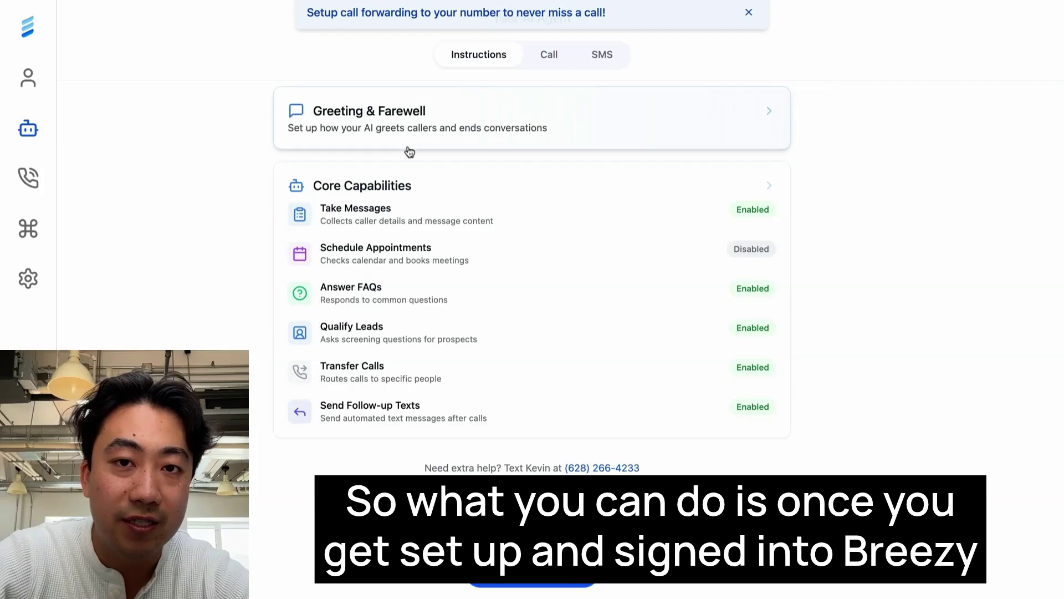
- Dismiss the call forwarding banner and view the AI agent's Greeting and Farewell message settings
{"action": "left_click", "coordinate": [751, 16]}
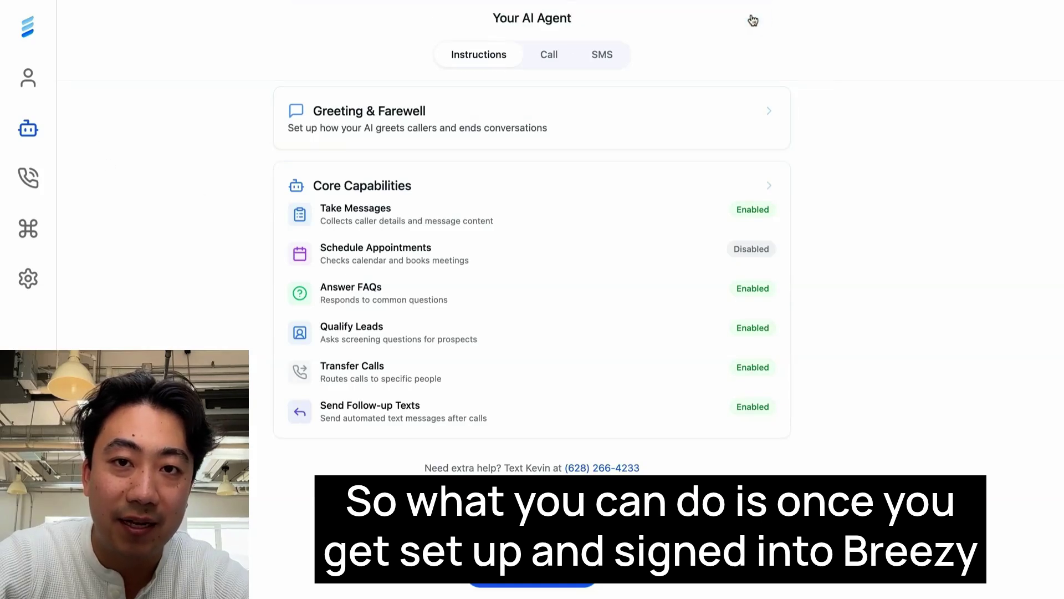
{"action": "mouse_move", "coordinate": [31, 129]}
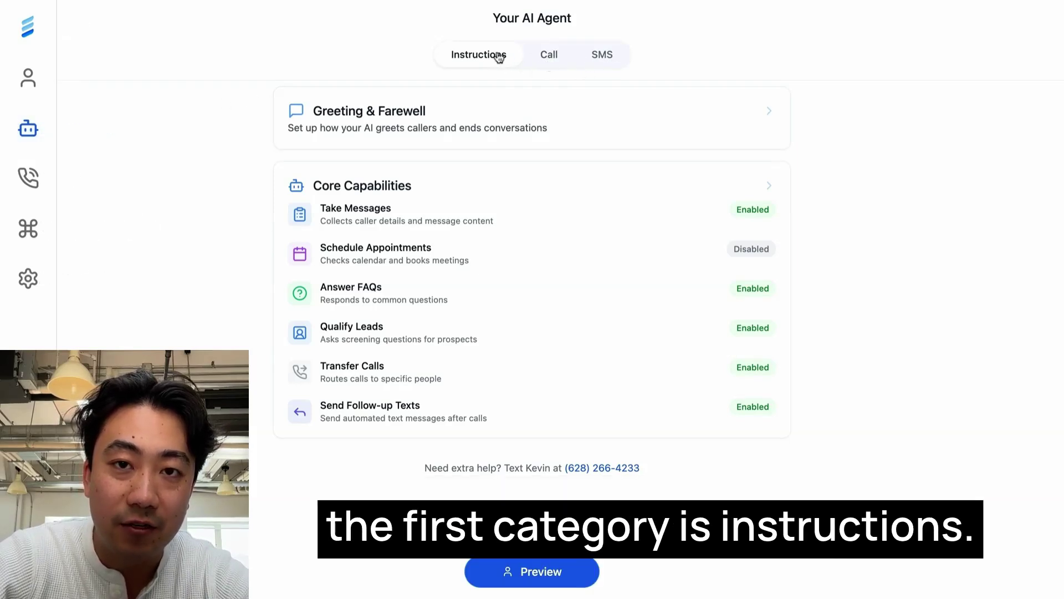
{"action": "left_click", "coordinate": [518, 124]}
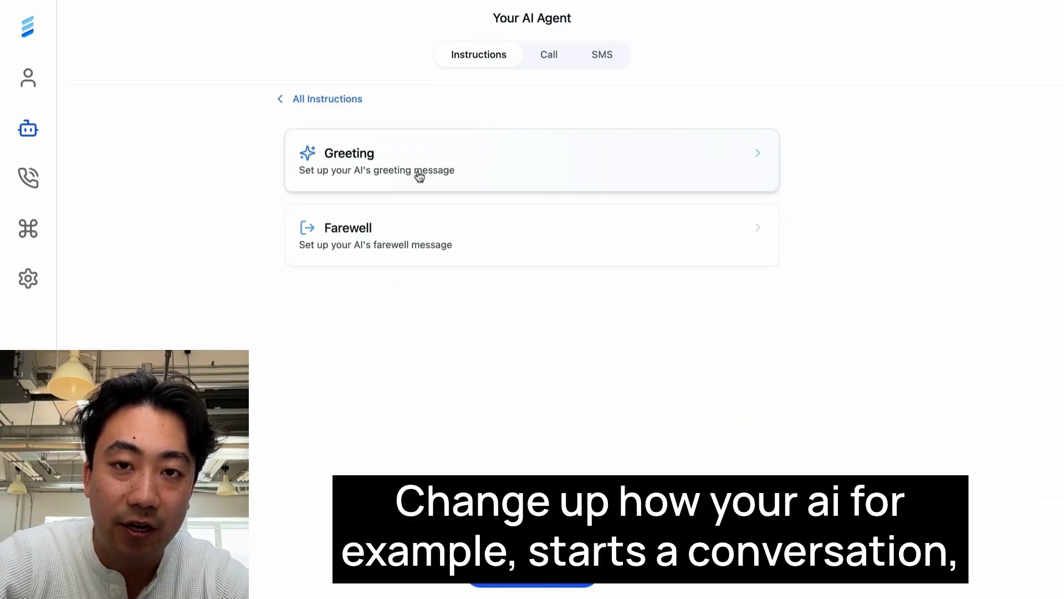
{"action": "left_click", "coordinate": [442, 166]}
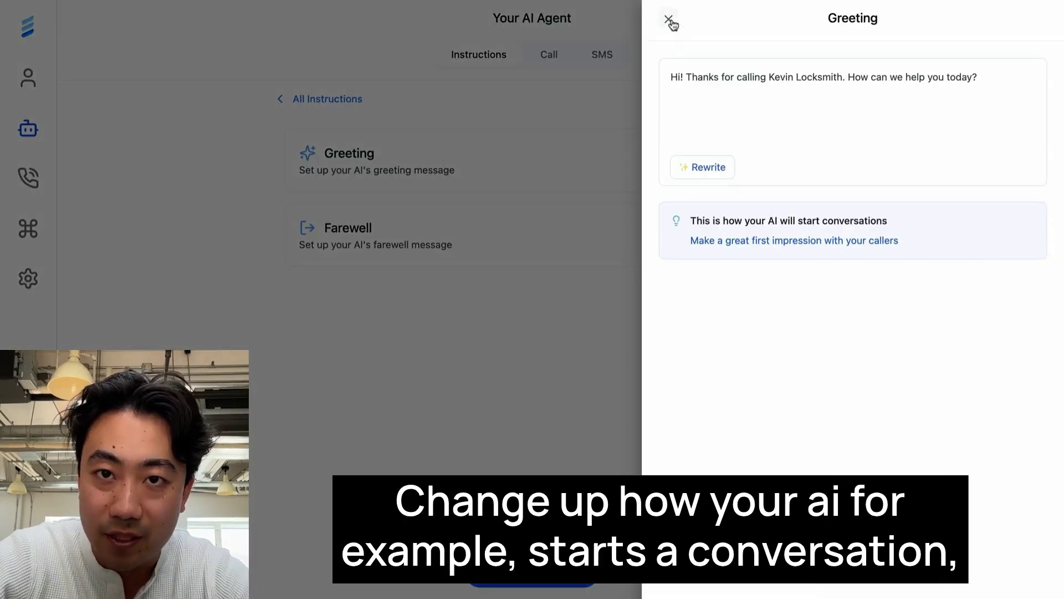
{"action": "left_click", "coordinate": [670, 22]}
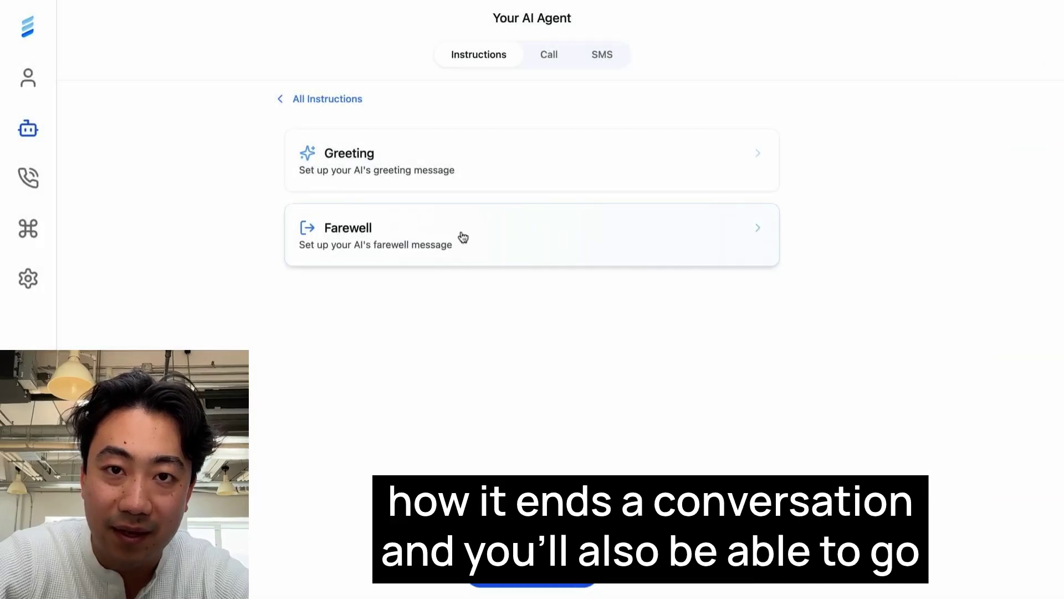
{"action": "left_click", "coordinate": [463, 234]}
{"action": "left_click", "coordinate": [668, 21]}
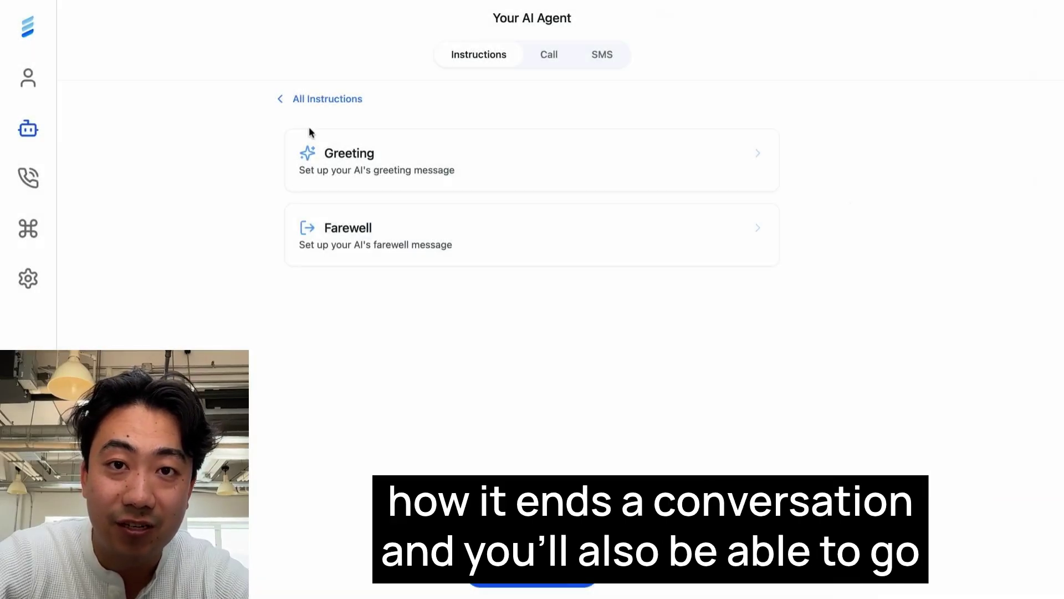
{"action": "left_click", "coordinate": [321, 99]}
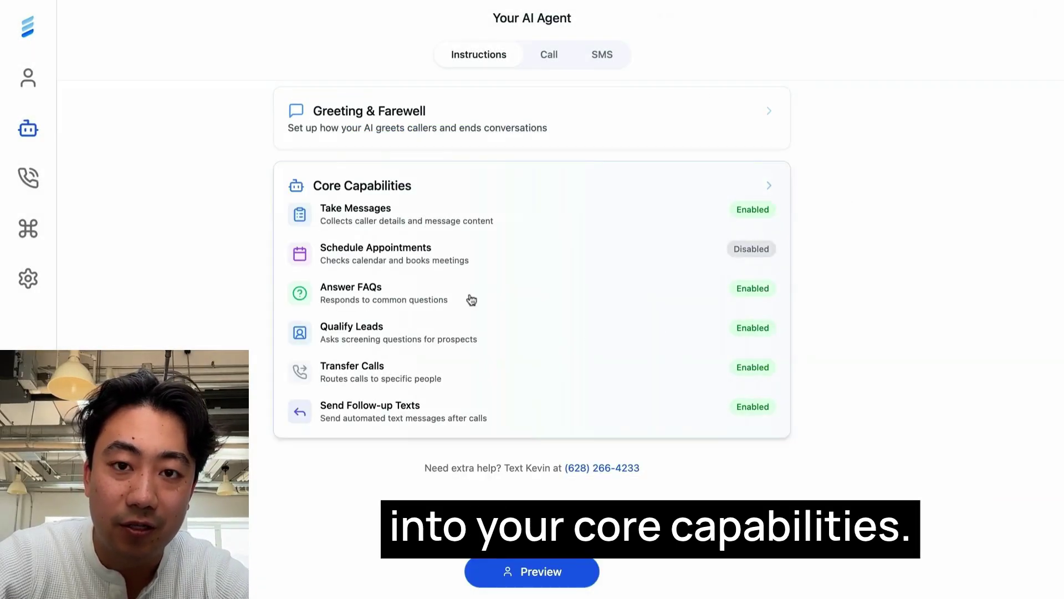
- View the Answer FAQs knowledge within Core Capabilities and its option for creating FAQs from a website
{"action": "left_click", "coordinate": [553, 212]}
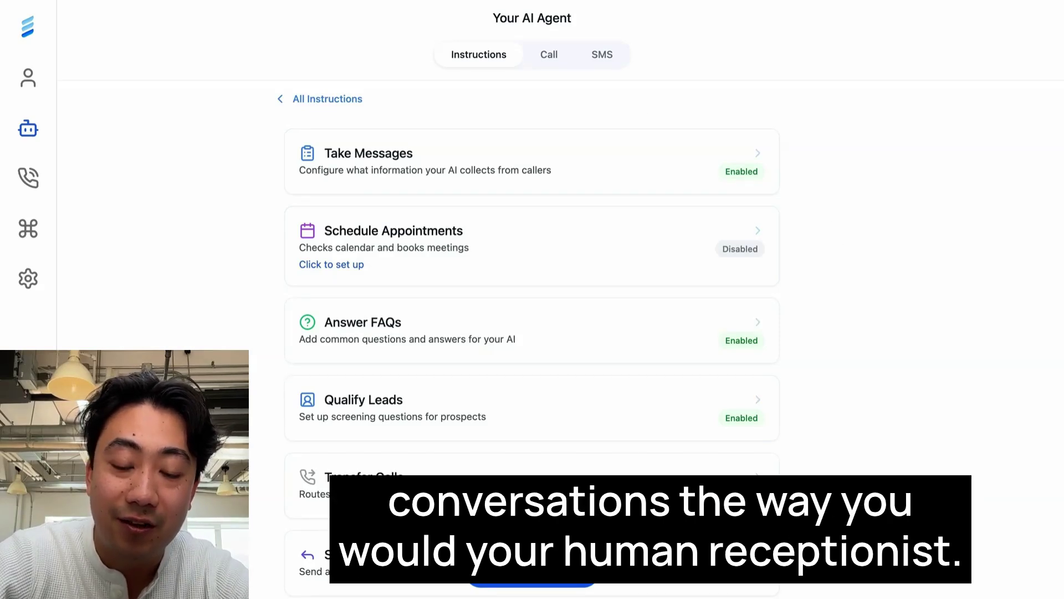
{"action": "scroll", "coordinate": [655, 233], "scroll_direction": "down", "scroll_amount": 4}
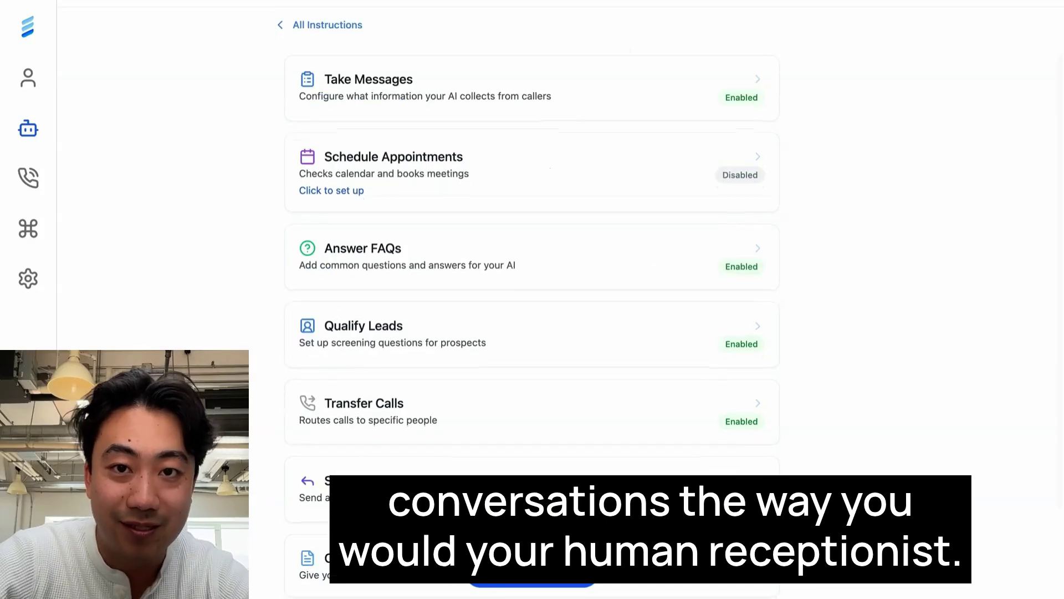
{"action": "left_click", "coordinate": [656, 233]}
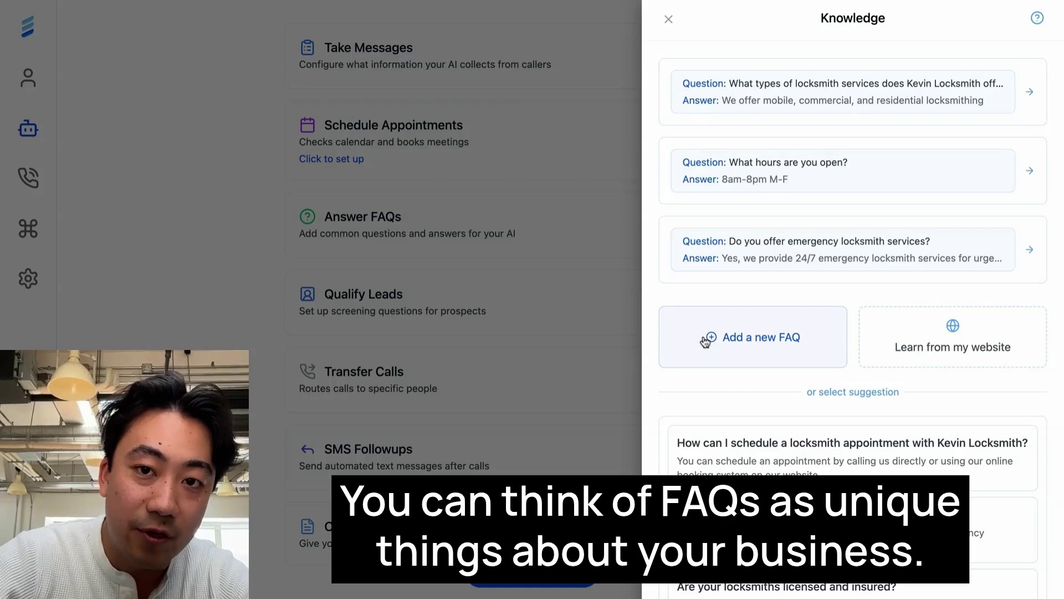
{"action": "left_click", "coordinate": [913, 335]}
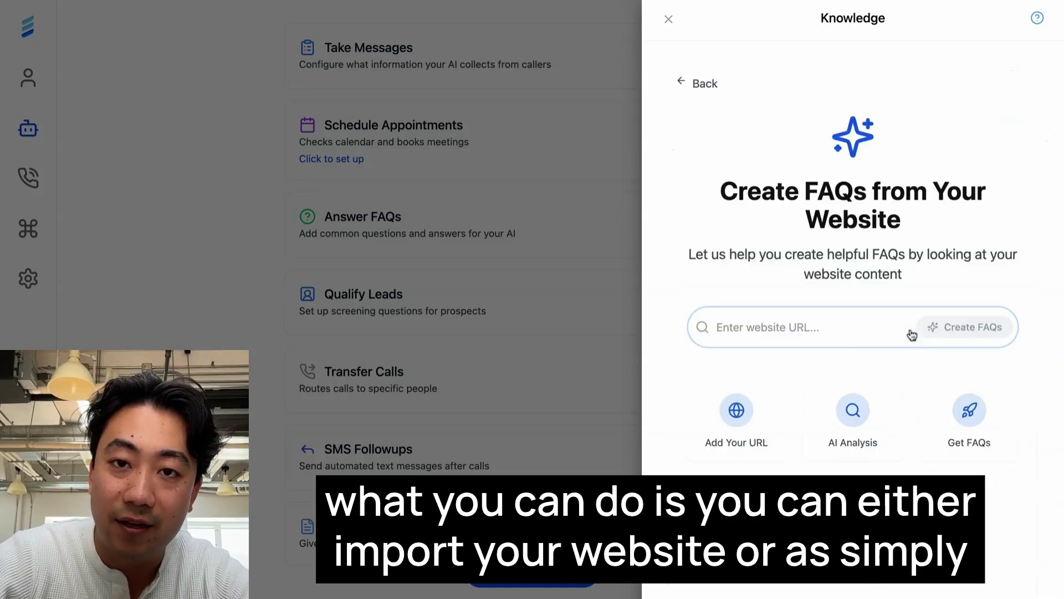
{"action": "left_click", "coordinate": [700, 78]}
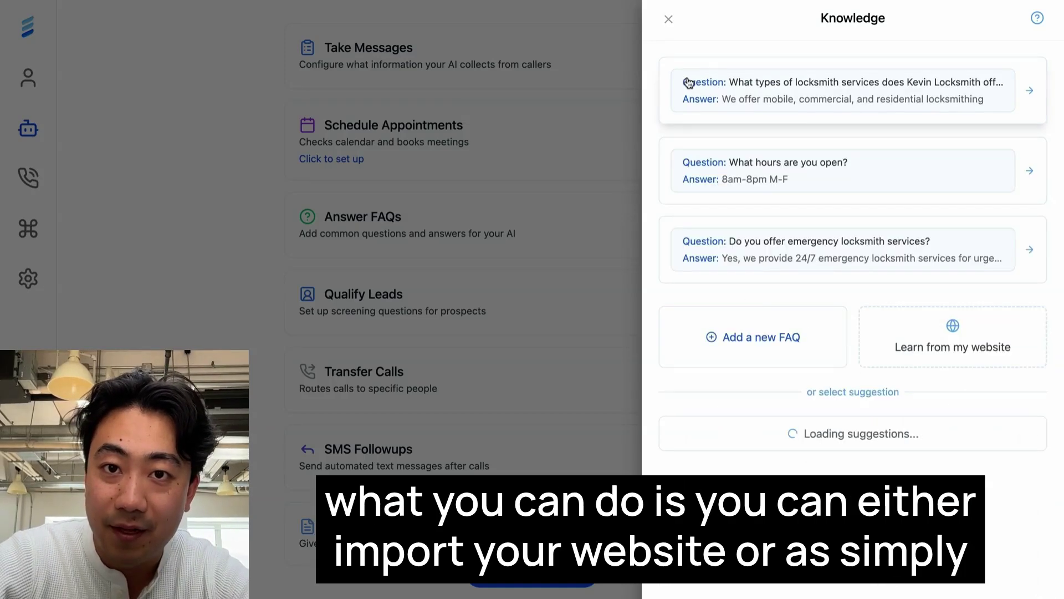
- Add an FAQ with the question "what kind of services do you offer?" and the answer "locksmithing for car, and home"
{"action": "left_click", "coordinate": [743, 334]}
{"action": "left_click", "coordinate": [753, 346]}
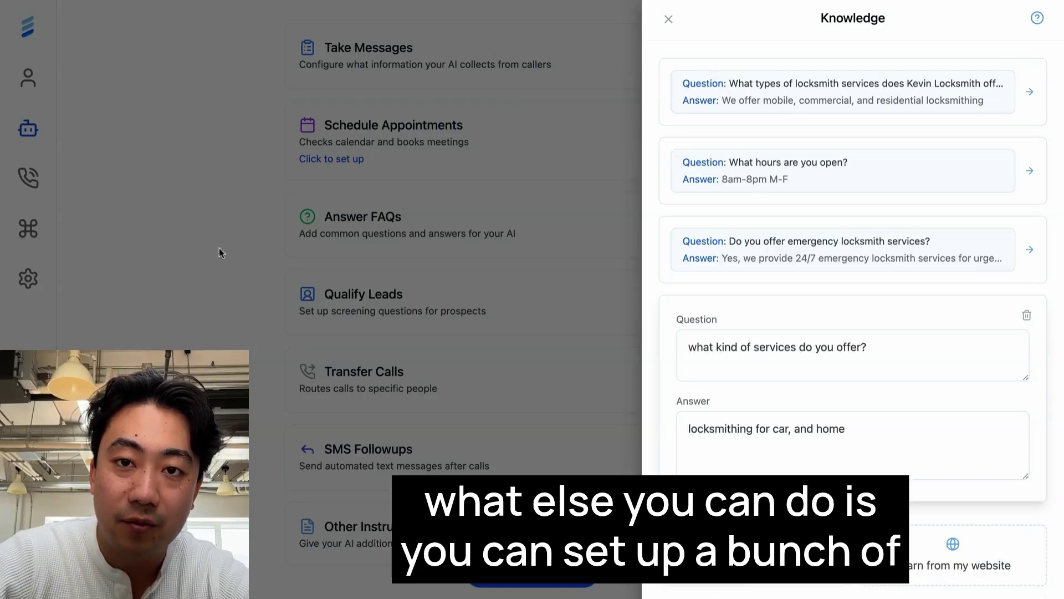
{"action": "left_click", "coordinate": [204, 262]}
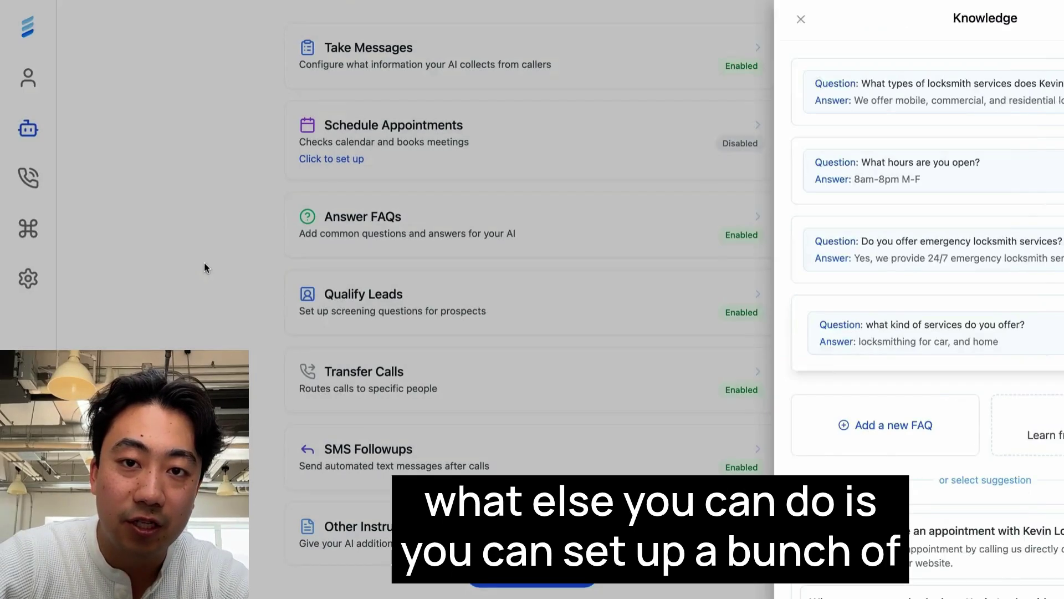
- Open the Qualify Leads conversation flow for automotive locksmithing help and examine its customer condition
{"action": "left_click", "coordinate": [625, 274]}
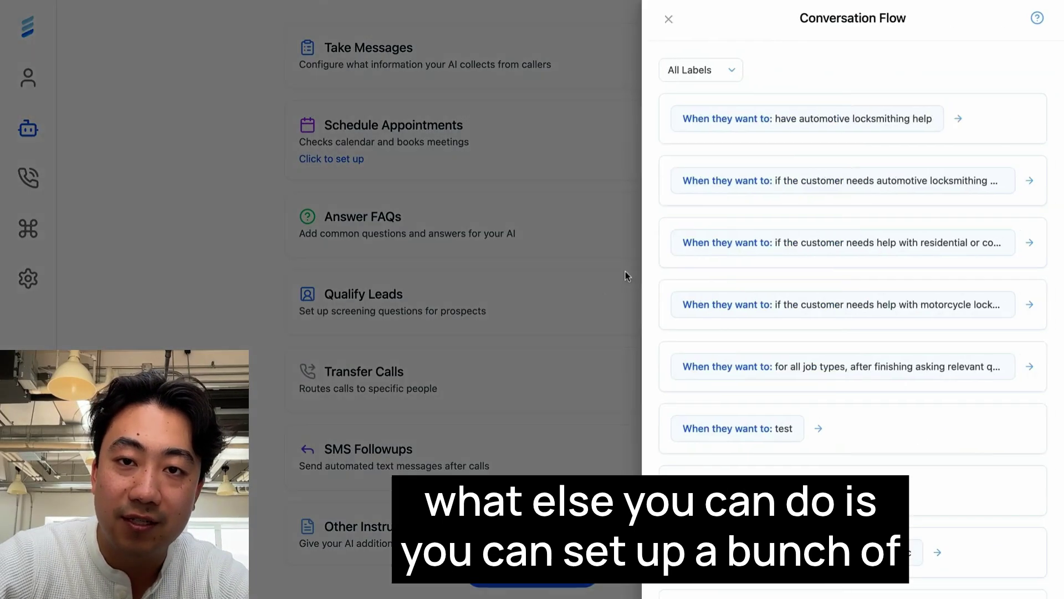
{"action": "left_click", "coordinate": [822, 117]}
{"action": "scroll", "coordinate": [766, 202], "scroll_direction": "down", "scroll_amount": 2}
{"action": "scroll", "coordinate": [765, 202], "scroll_direction": "up", "scroll_amount": 2}
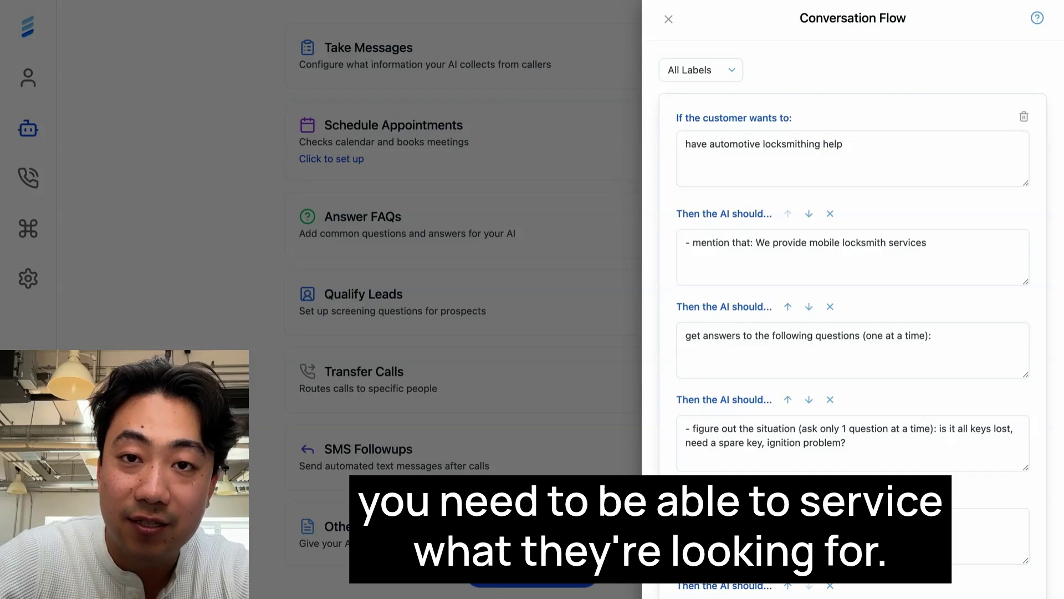
{"action": "scroll", "coordinate": [788, 175], "scroll_direction": "down", "scroll_amount": 1}
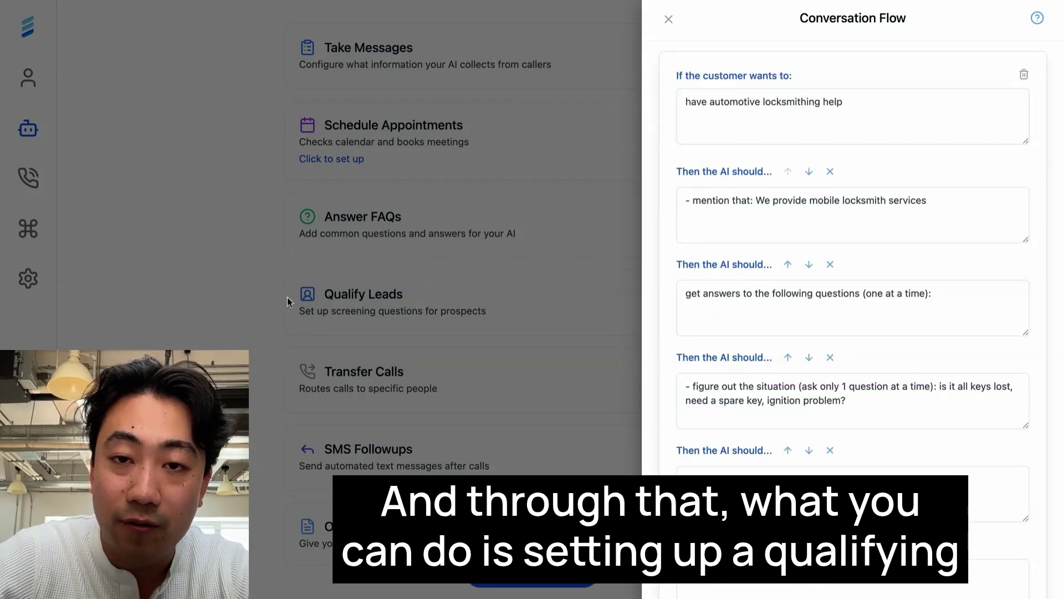
{"action": "left_click_drag", "start_coordinate": [688, 101], "coordinate": [843, 101]}
{"action": "left_click", "coordinate": [853, 105]}
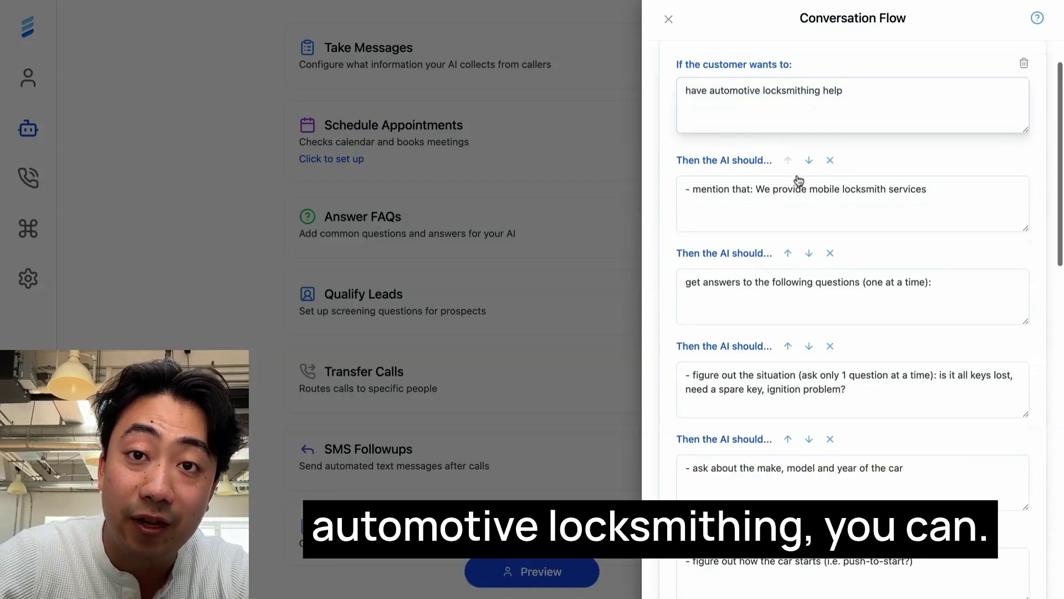
- Examine the flow's AI steps on mobile locksmith services, the caller's situation, and the car's make, model and year
{"action": "scroll", "coordinate": [798, 180], "scroll_direction": "down", "scroll_amount": 2}
{"action": "triple_click", "coordinate": [736, 134]}
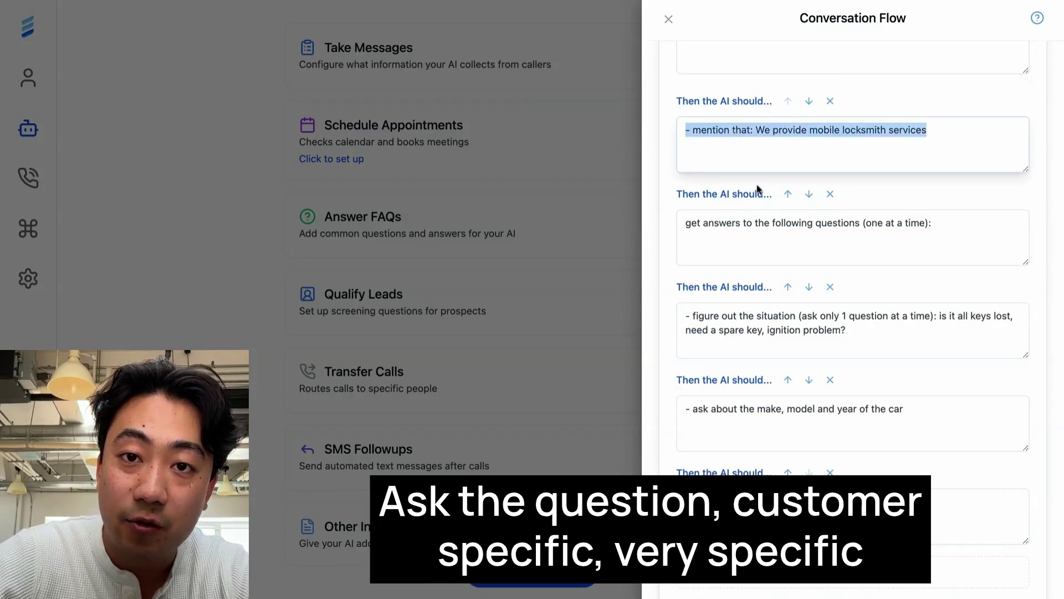
{"action": "triple_click", "coordinate": [755, 224]}
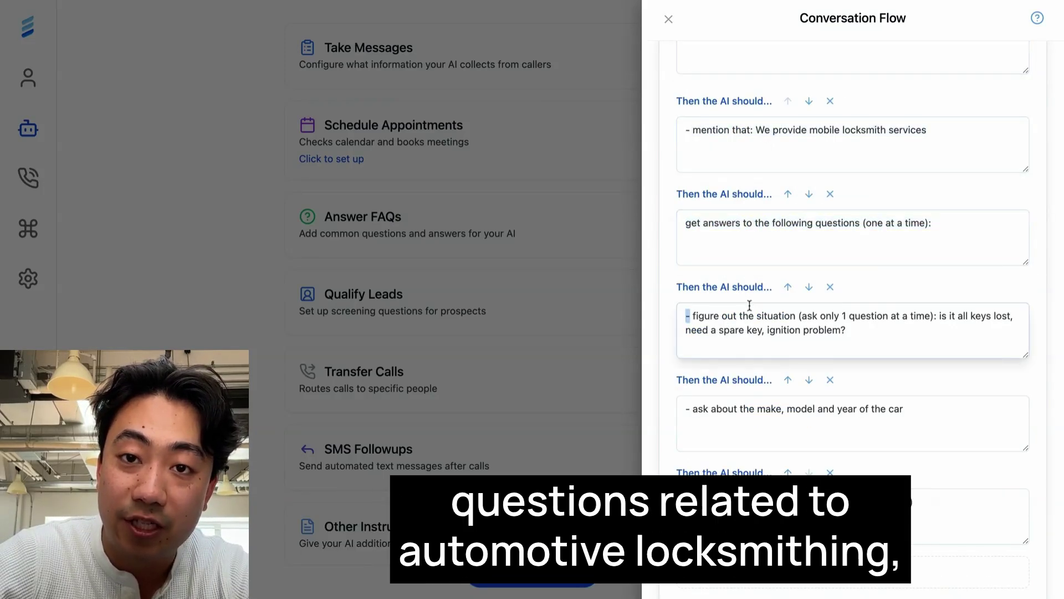
{"action": "triple_click", "coordinate": [690, 317]}
{"action": "scroll", "coordinate": [747, 382], "scroll_direction": "down", "scroll_amount": 1}
{"action": "triple_click", "coordinate": [747, 375]}
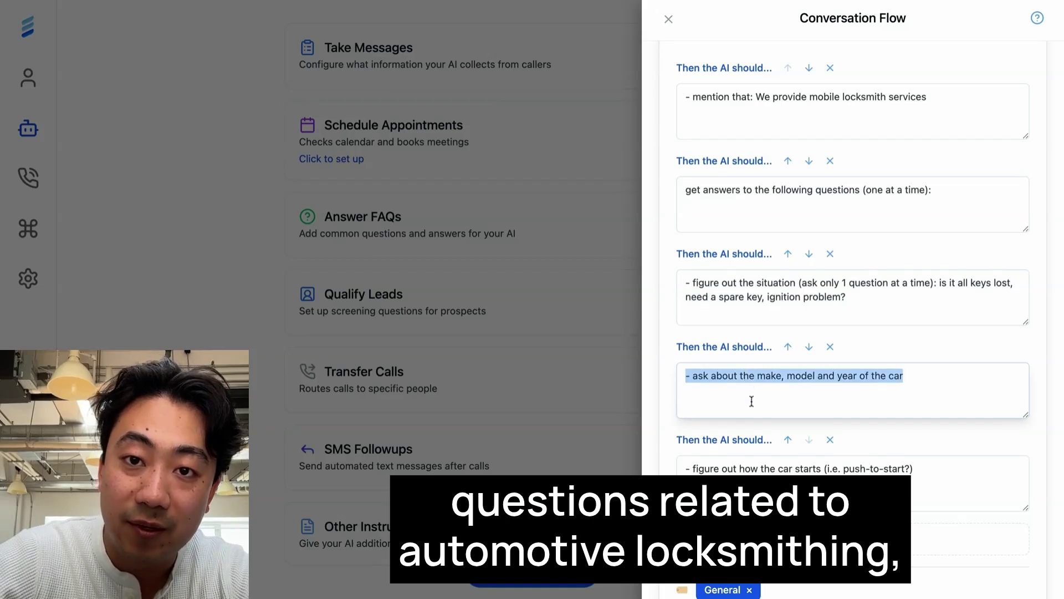
{"action": "left_click", "coordinate": [760, 375]}
{"action": "key", "text": "shift+End"}
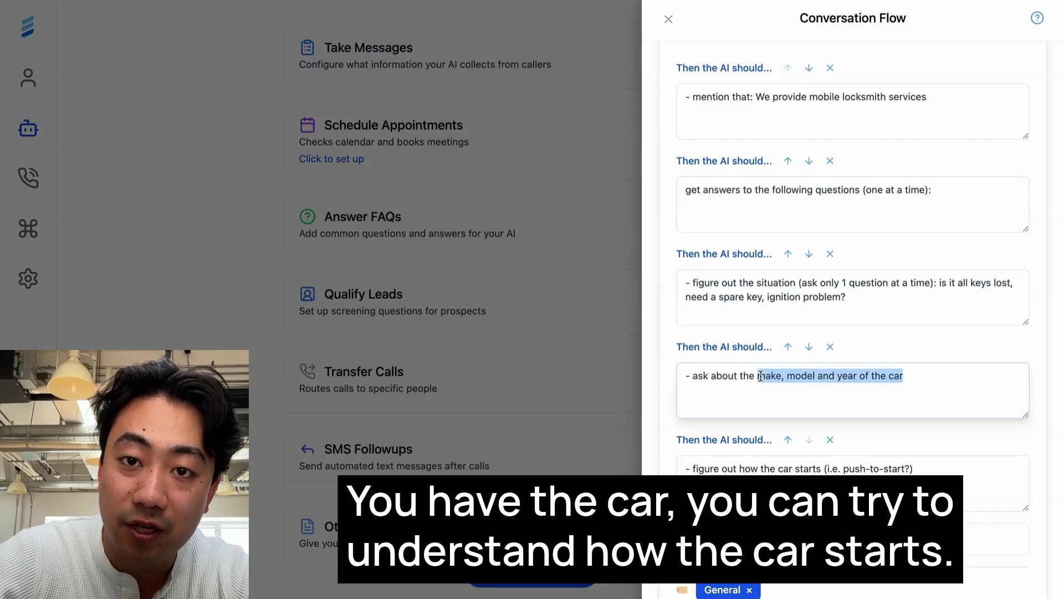
- Examine the AI step about how the car starts and review the one mentioning mobile locksmith services
{"action": "left_click", "coordinate": [919, 403]}
{"action": "left_click", "coordinate": [938, 470]}
{"action": "key", "text": "shift+Left"}
{"action": "key", "text": "shift+Left"}
{"action": "key", "text": "shift+Left"}
{"action": "key", "text": "shift+Left"}
{"action": "key", "text": "shift+Left"}
{"action": "key", "text": "shift+Left"}
{"action": "key", "text": "shift+Left"}
{"action": "key", "text": "shift+Left"}
{"action": "key", "text": "shift+Left"}
{"action": "key", "text": "shift+Left"}
{"action": "key", "text": "shift+Left"}
{"action": "key", "text": "shift+Left"}
{"action": "key", "text": "shift+Left"}
{"action": "key", "text": "shift+Left"}
{"action": "key", "text": "shift+Left"}
{"action": "key", "text": "shift+Left"}
{"action": "key", "text": "shift+Left"}
{"action": "key", "text": "shift+Left"}
{"action": "key", "text": "shift+Left"}
{"action": "key", "text": "shift+Left"}
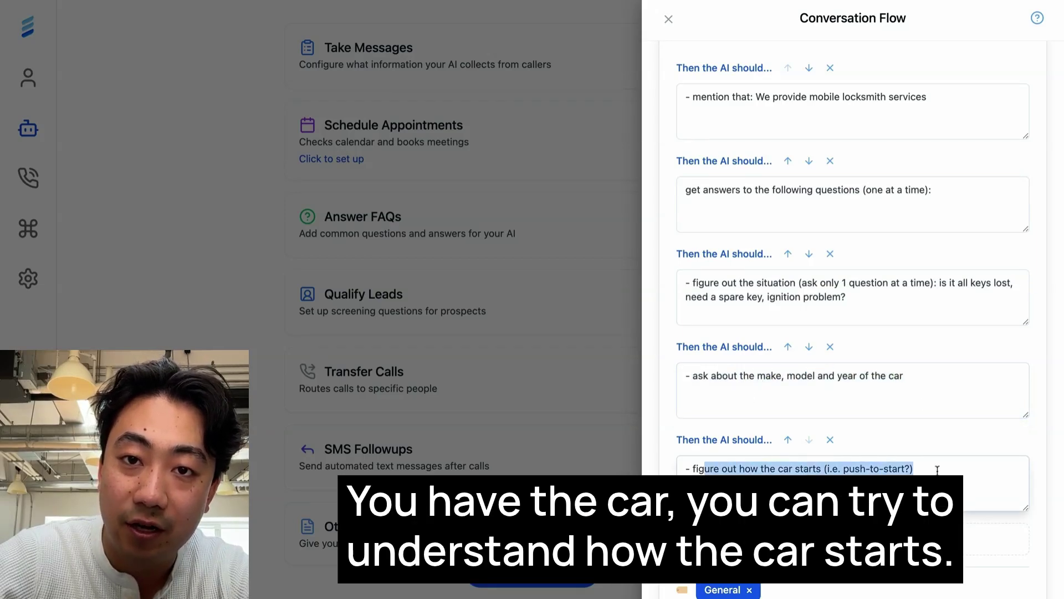
{"action": "scroll", "coordinate": [764, 139], "scroll_direction": "up", "scroll_amount": 1}
{"action": "triple_click", "coordinate": [764, 139]}
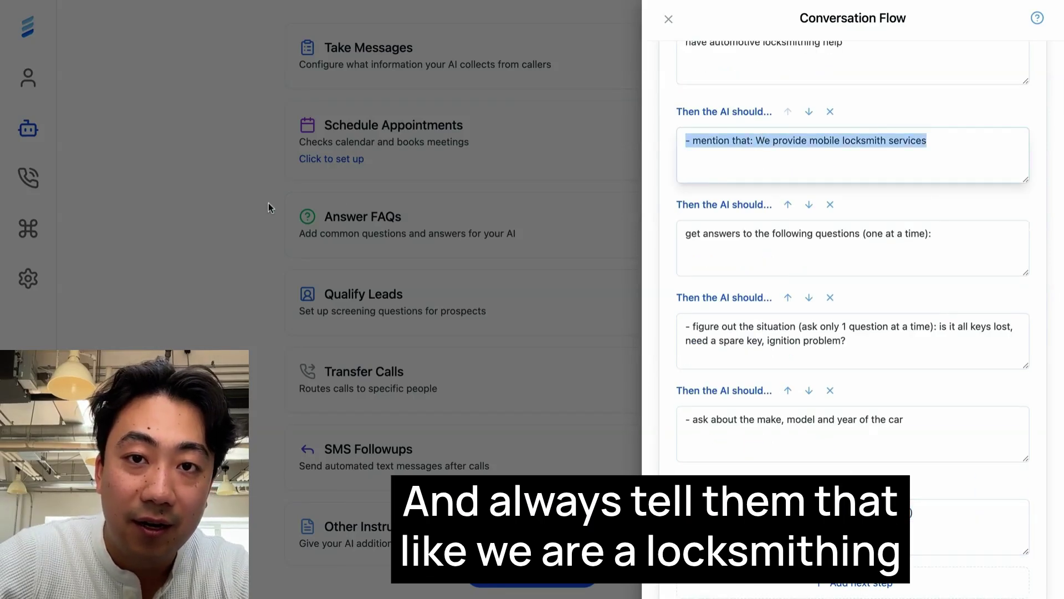
{"action": "left_click", "coordinate": [245, 210]}
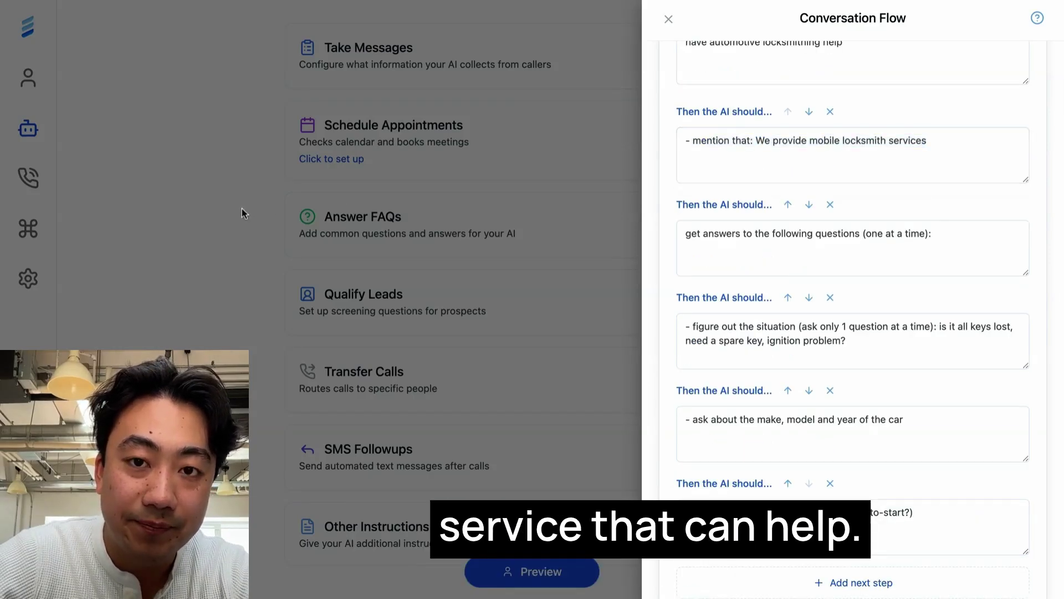
- View the Transfer Calls rules, bring up a blank new rule, and close the settings
{"action": "scroll", "coordinate": [280, 230], "scroll_direction": "down", "scroll_amount": 3}
{"action": "left_click", "coordinate": [423, 301]}
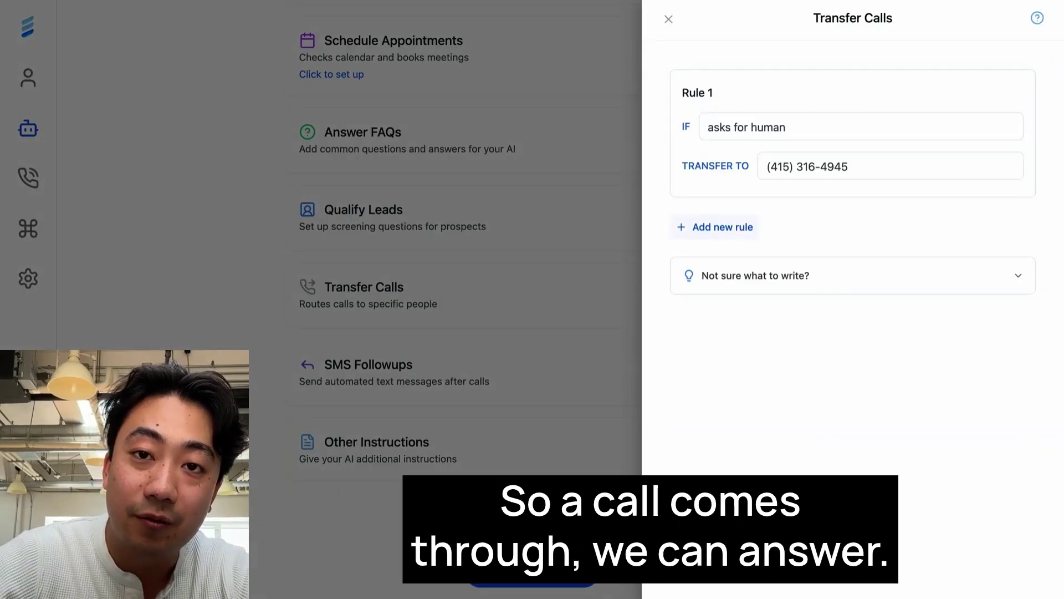
{"action": "left_click", "coordinate": [716, 227]}
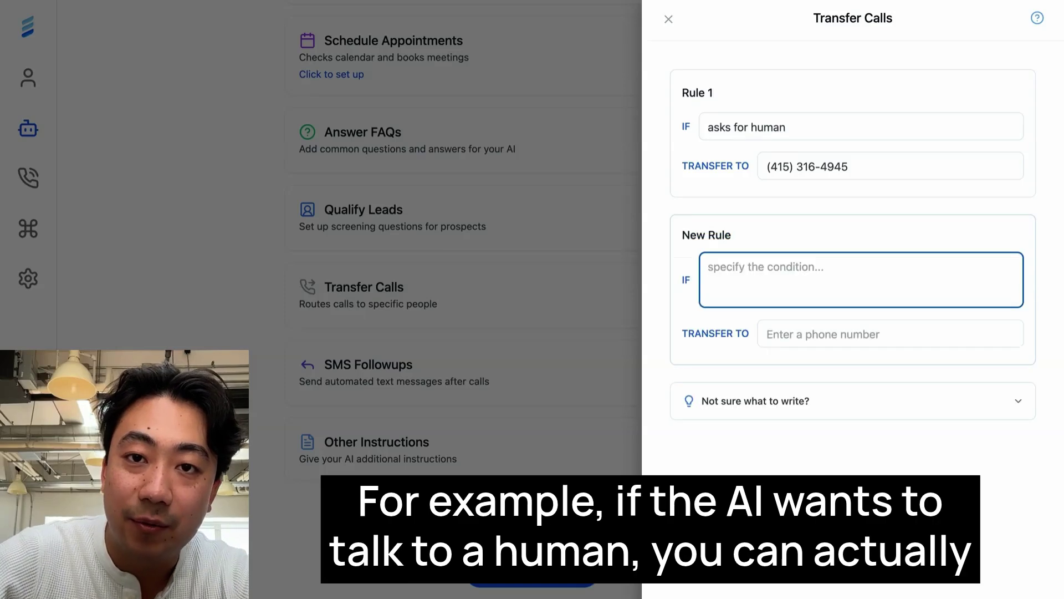
{"action": "left_click", "coordinate": [796, 191]}
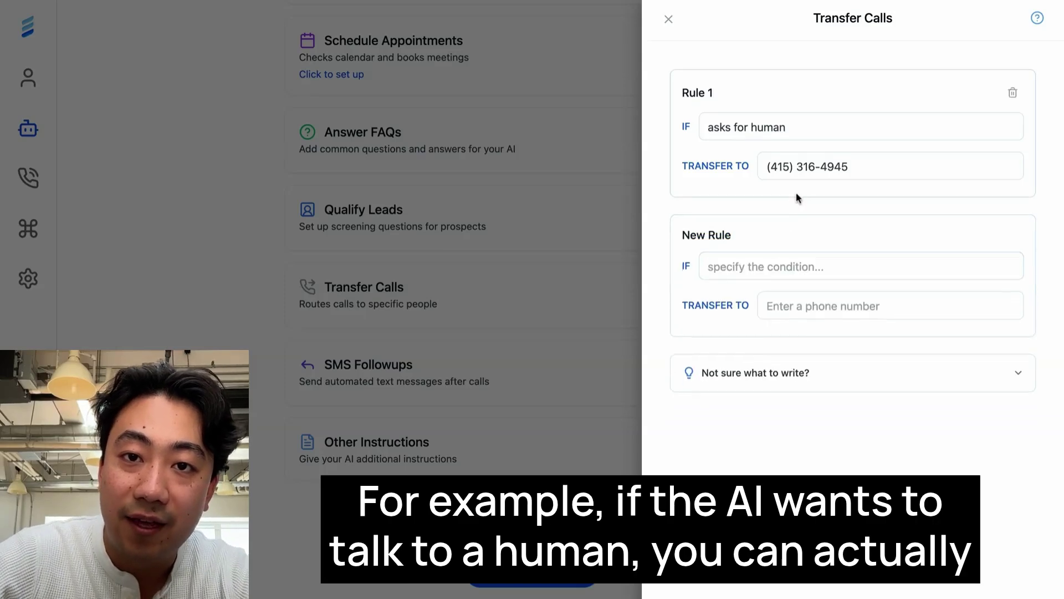
{"action": "left_click", "coordinate": [669, 22]}
- Open the SMS Followups settings and add a blank new rule below the existing ones
{"action": "scroll", "coordinate": [670, 257], "scroll_direction": "up", "scroll_amount": 4}
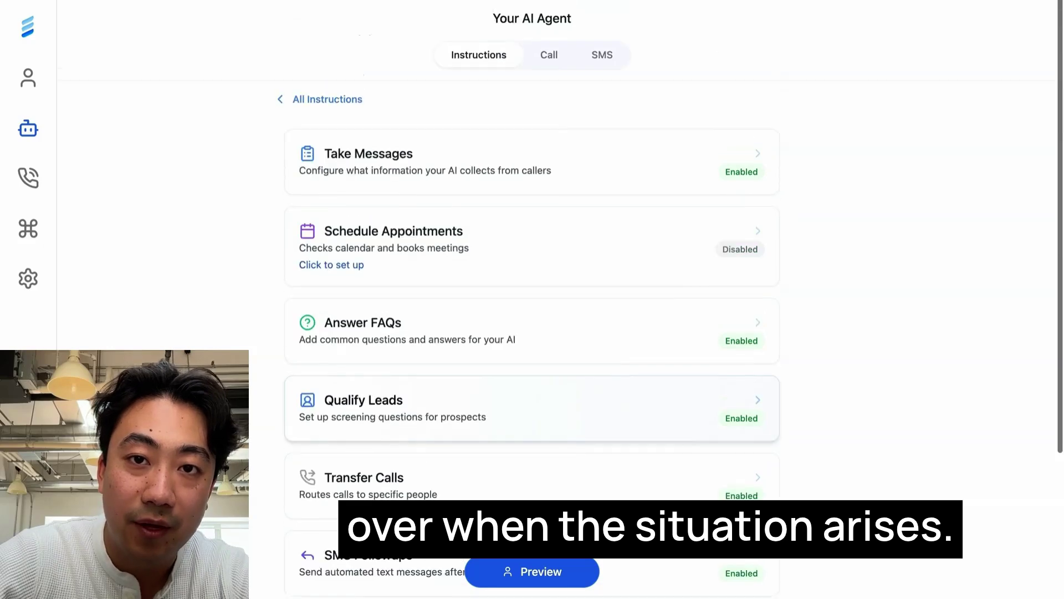
{"action": "scroll", "coordinate": [532, 277], "scroll_direction": "down", "scroll_amount": 3}
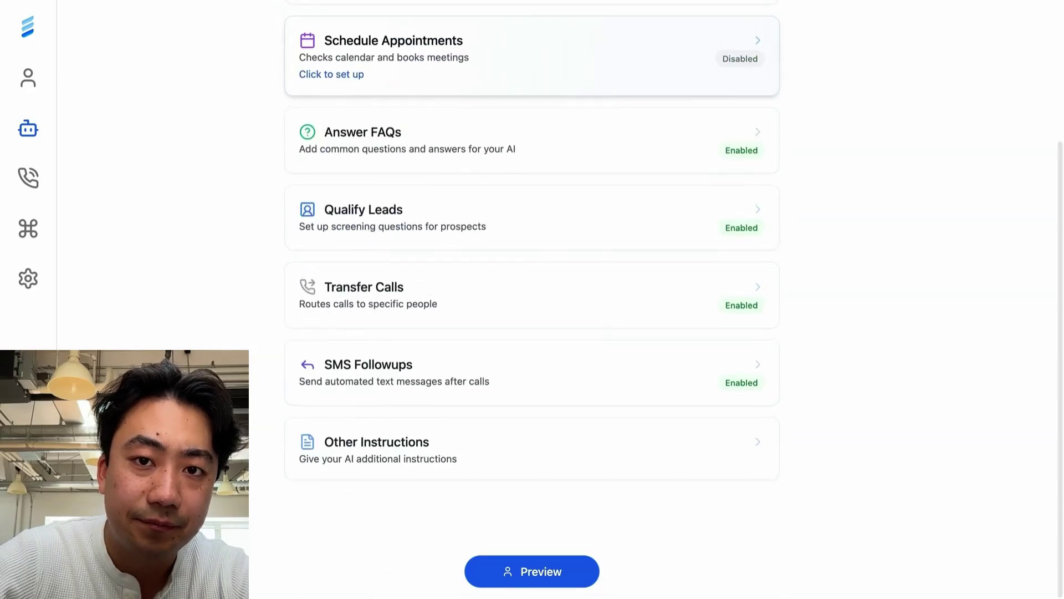
{"action": "scroll", "coordinate": [598, 249], "scroll_direction": "up", "scroll_amount": 3}
{"action": "scroll", "coordinate": [601, 354], "scroll_direction": "down", "scroll_amount": 2}
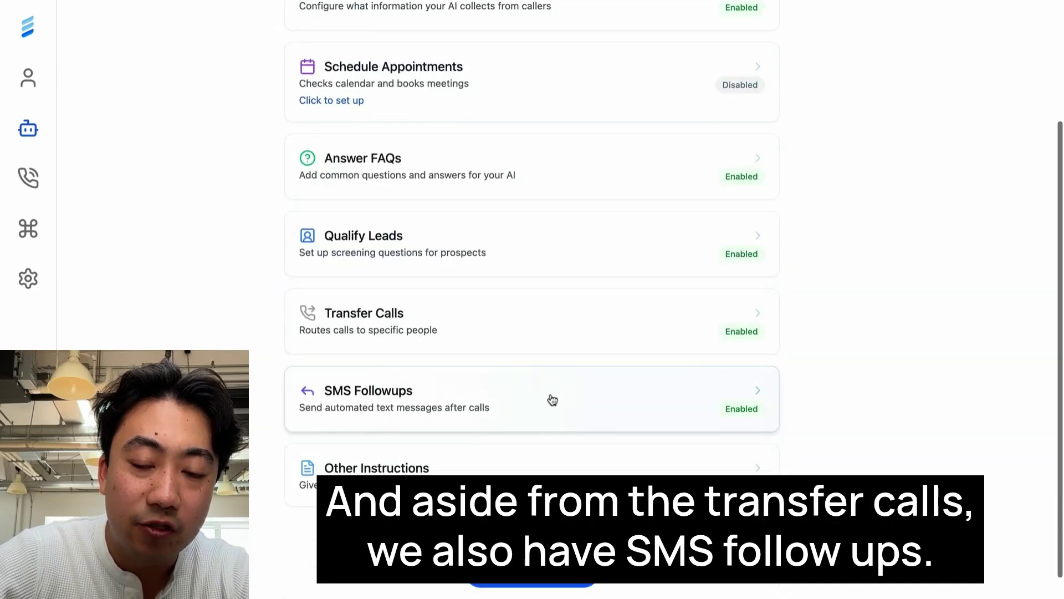
{"action": "left_click", "coordinate": [552, 400]}
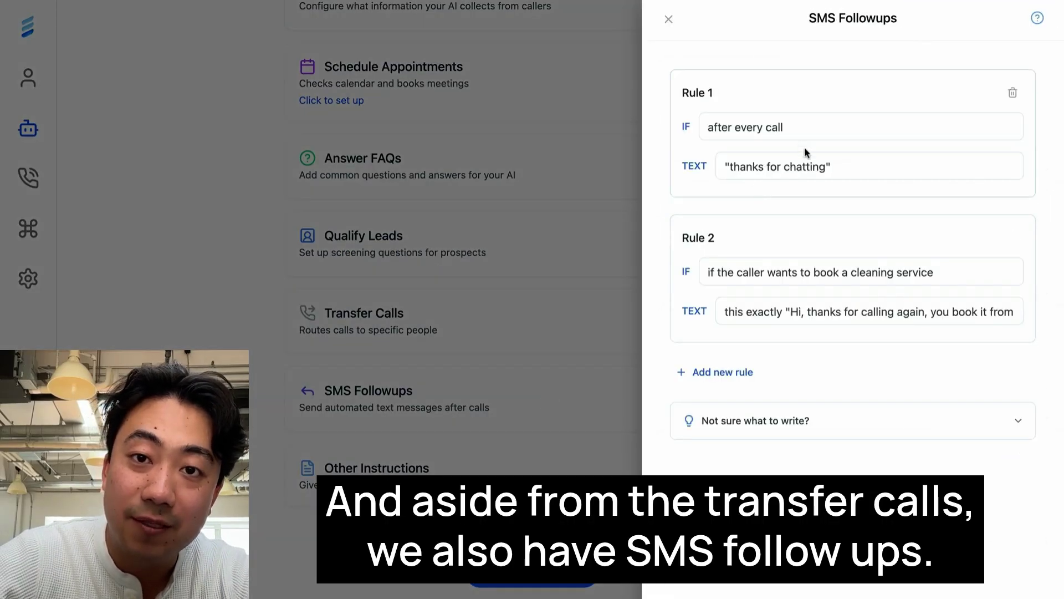
{"action": "left_click", "coordinate": [723, 373]}
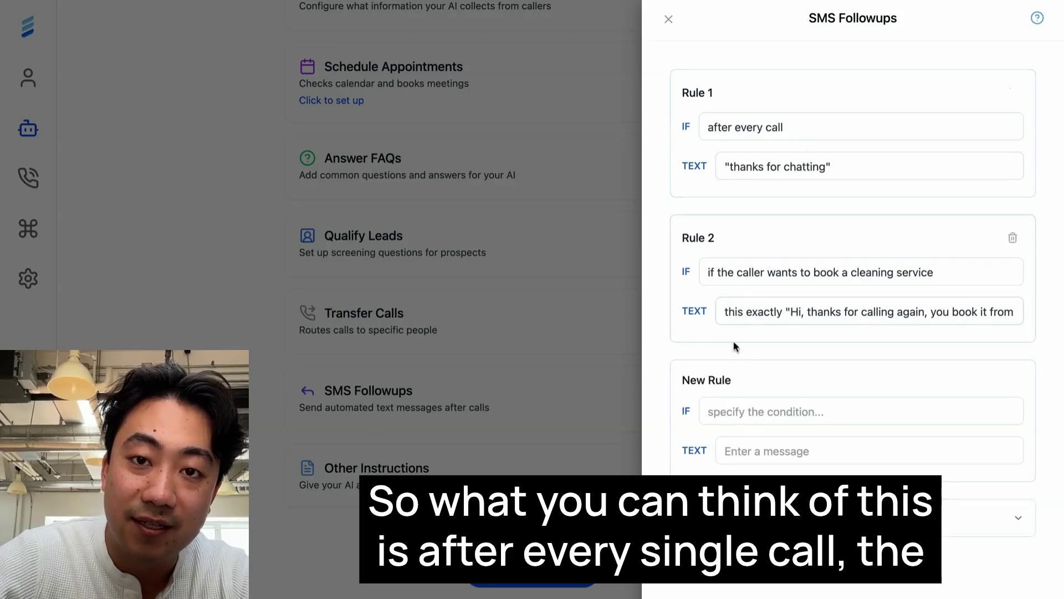
{"action": "left_click", "coordinate": [728, 410]}
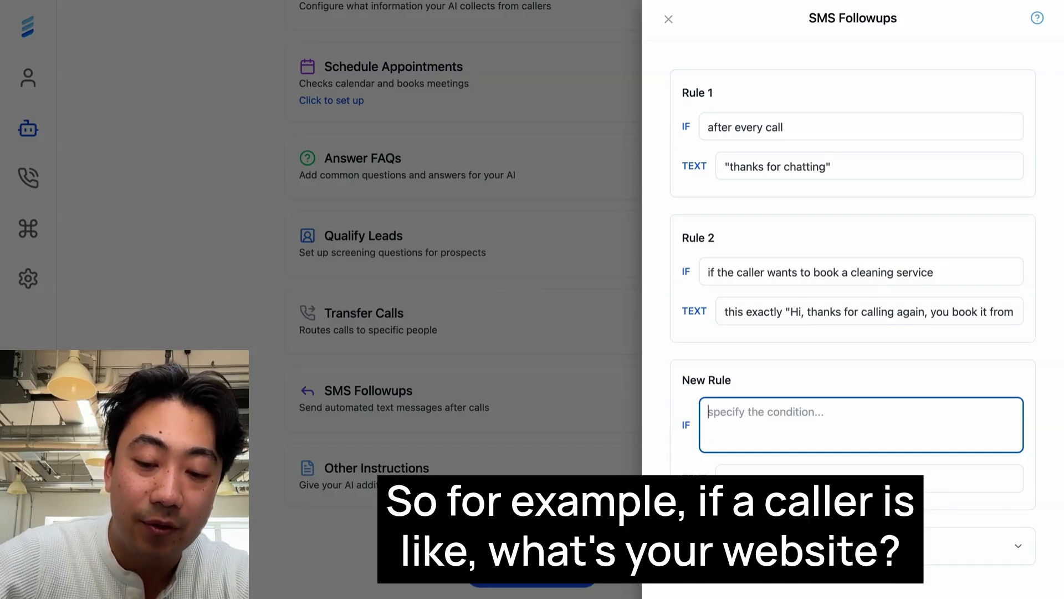
{"action": "type", "text": "what's yo"}
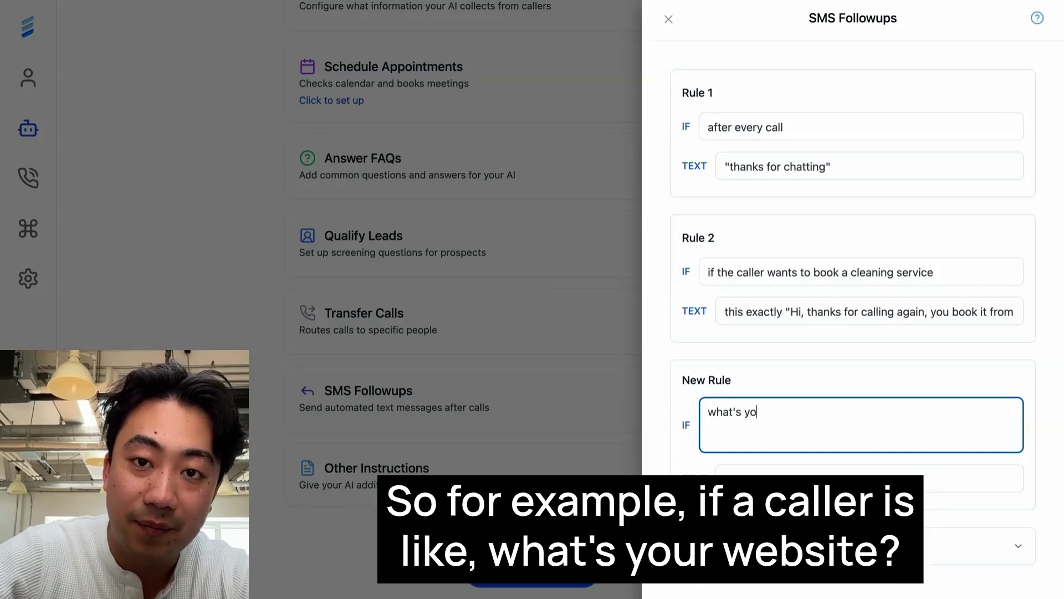
{"action": "key", "text": "ctrl+a"}
{"action": "key", "text": "BackSpace"}
{"action": "type", "text": "the c"}
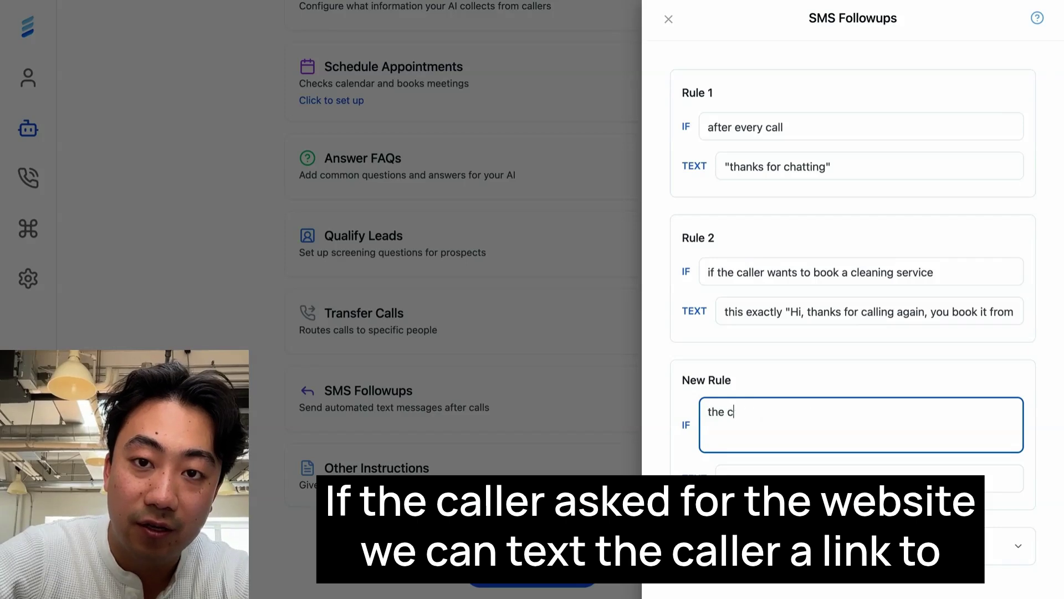
{"action": "type", "text": "aller asked for the website"}
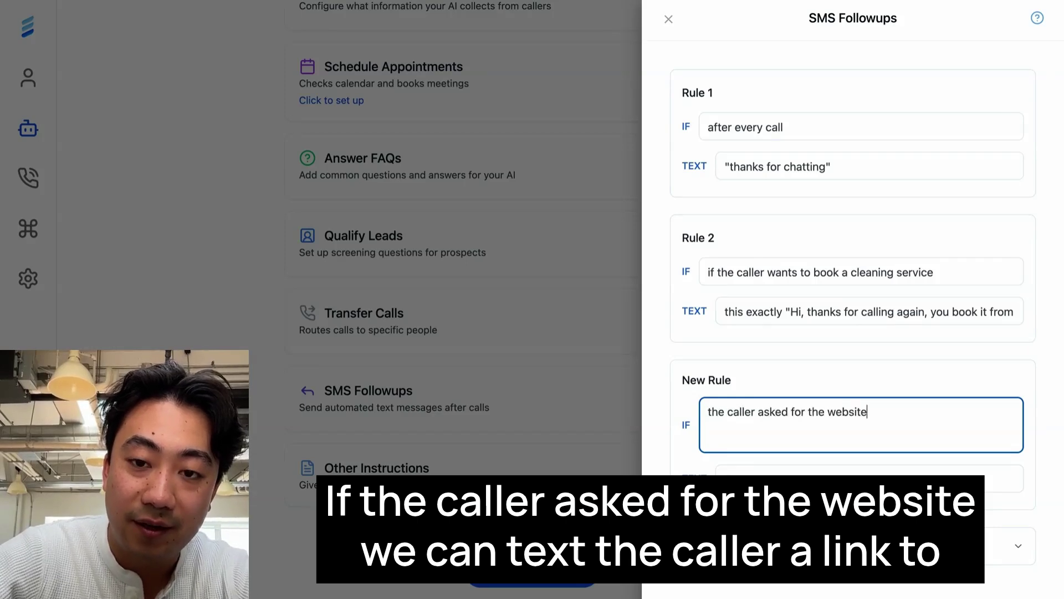
{"action": "left_click", "coordinate": [767, 471]}
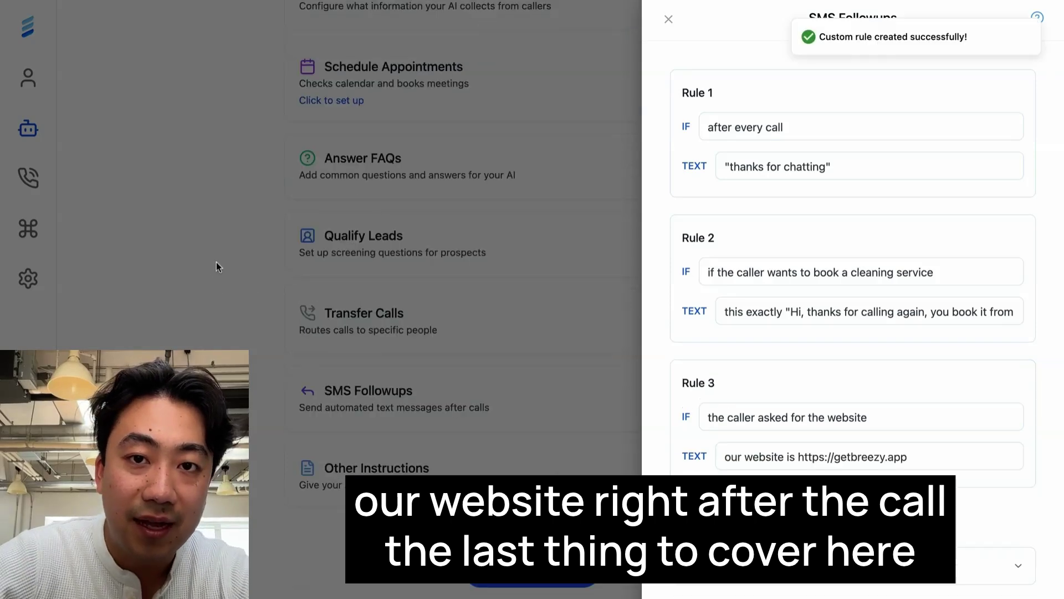
{"action": "left_click", "coordinate": [217, 262]}
- Open the Schedule Appointments setup, continue with AI Scheduling, and proceed past the calendar connection to weekly availability
{"action": "scroll", "coordinate": [636, 294], "scroll_direction": "up", "scroll_amount": 2}
{"action": "left_click", "coordinate": [604, 255]}
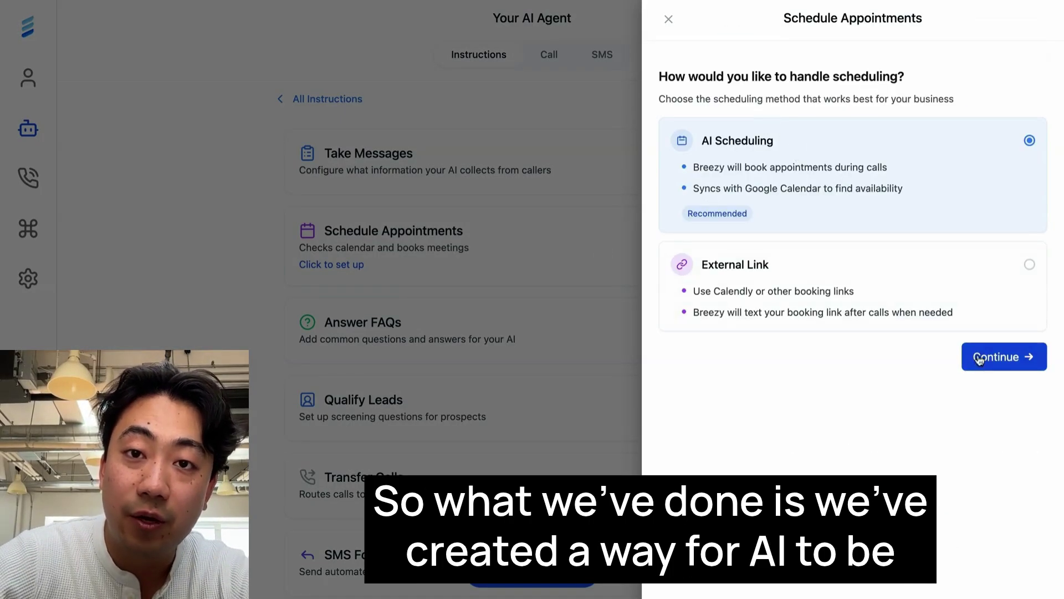
{"action": "left_click", "coordinate": [986, 362]}
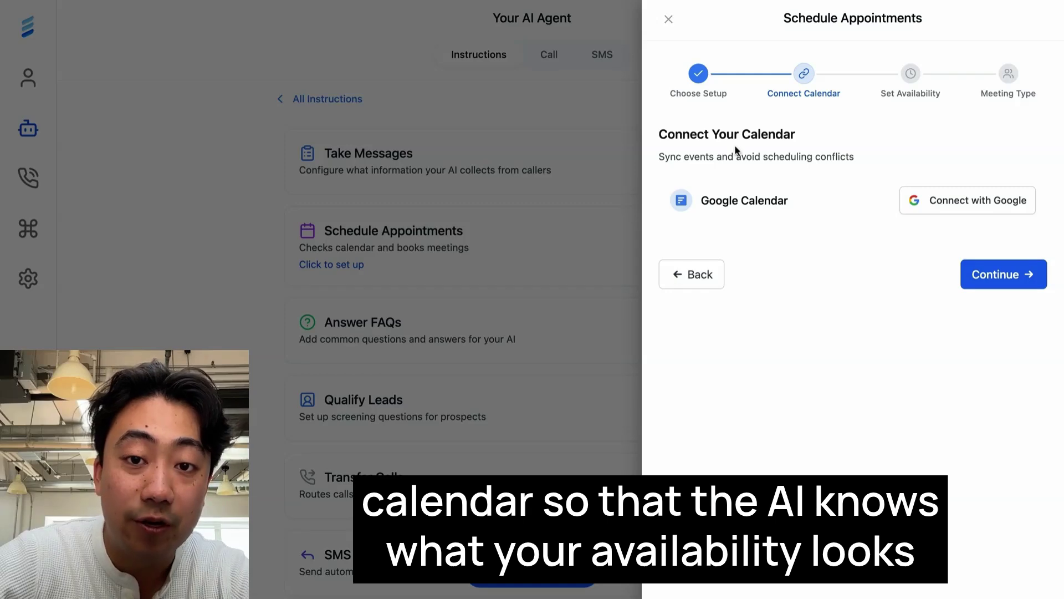
{"action": "left_click", "coordinate": [997, 280]}
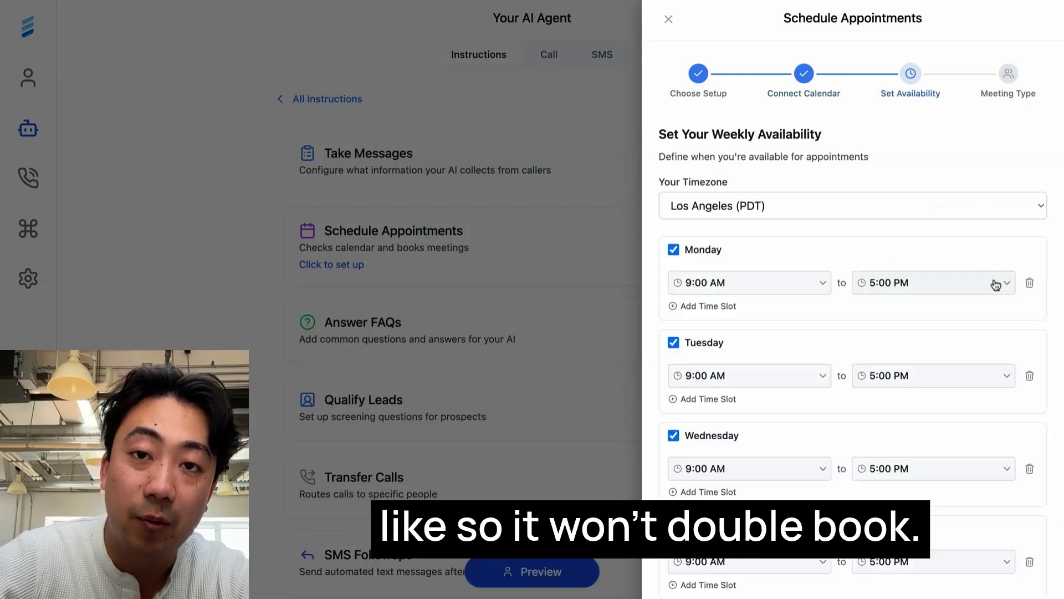
- Review the weekly availability hours for each day and continue to the meeting type
{"action": "scroll", "coordinate": [816, 309], "scroll_direction": "down", "scroll_amount": 2}
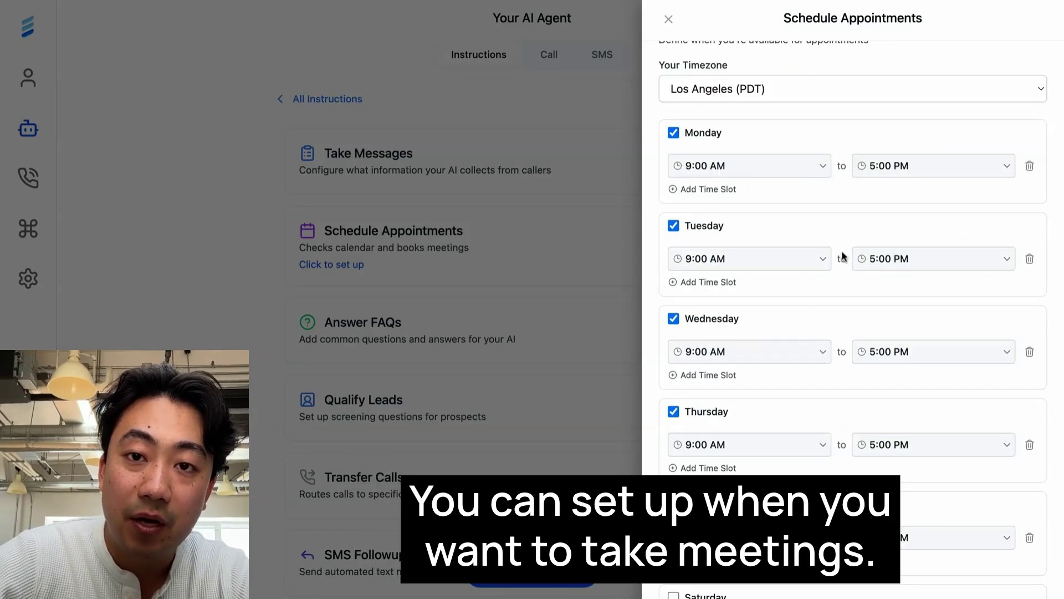
{"action": "scroll", "coordinate": [841, 259], "scroll_direction": "down", "scroll_amount": 2}
{"action": "scroll", "coordinate": [841, 256], "scroll_direction": "up", "scroll_amount": 4}
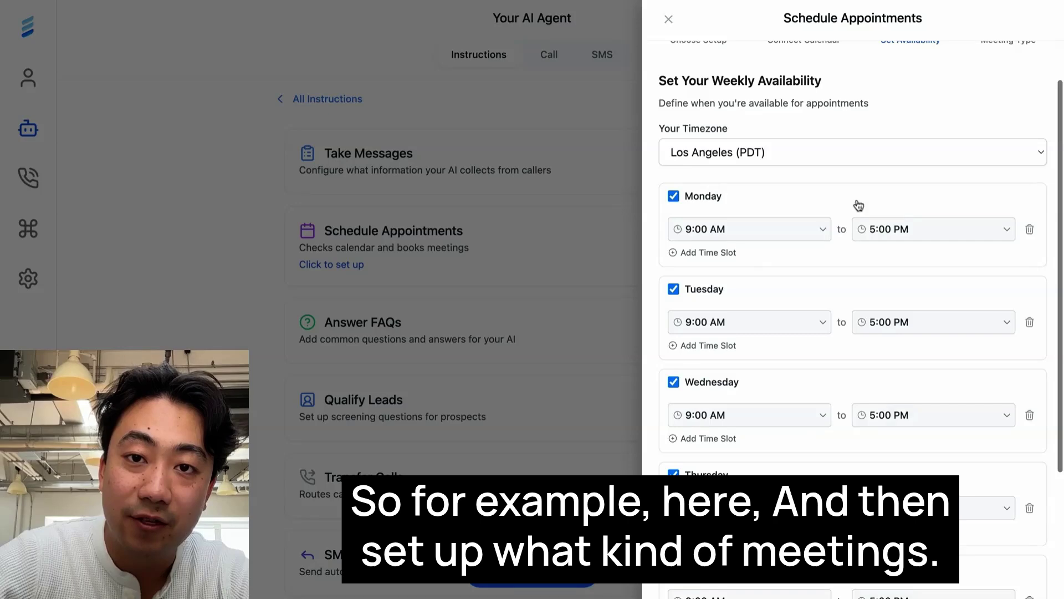
{"action": "scroll", "coordinate": [868, 233], "scroll_direction": "down", "scroll_amount": 4}
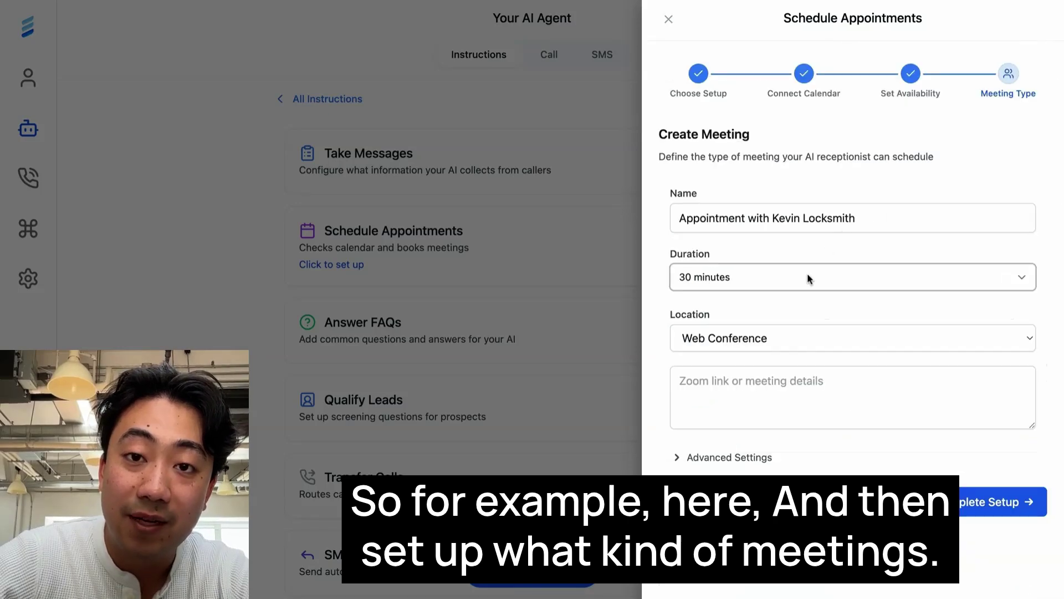
- Set the meeting's location to Customer's Address and its duration to 45 minutes, and leave the scheduling setup without completing it
{"action": "left_click", "coordinate": [807, 277]}
{"action": "left_click", "coordinate": [801, 295]}
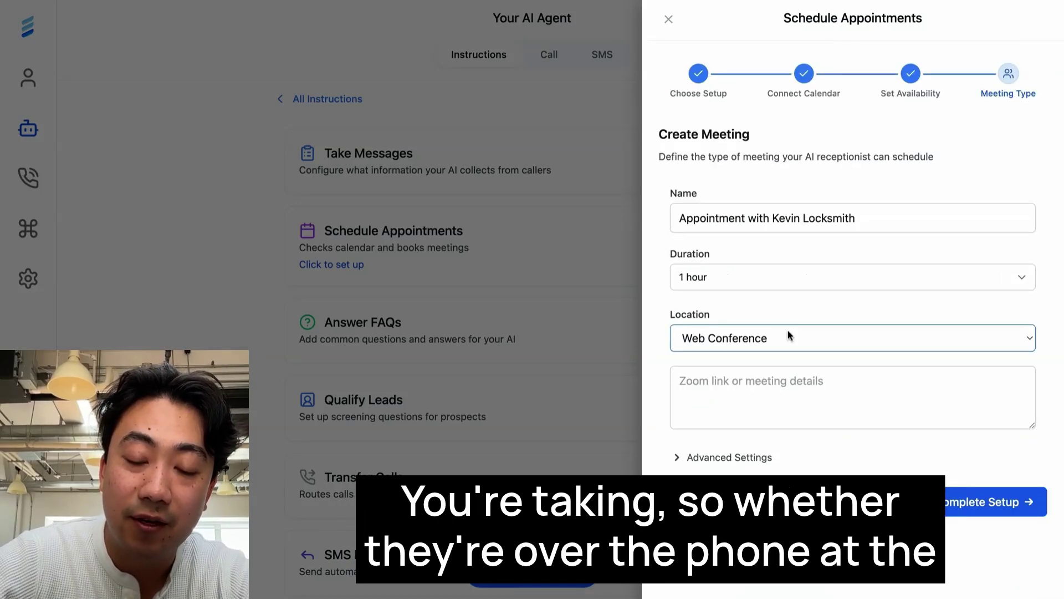
{"action": "left_click", "coordinate": [786, 336]}
{"action": "left_click", "coordinate": [807, 264]}
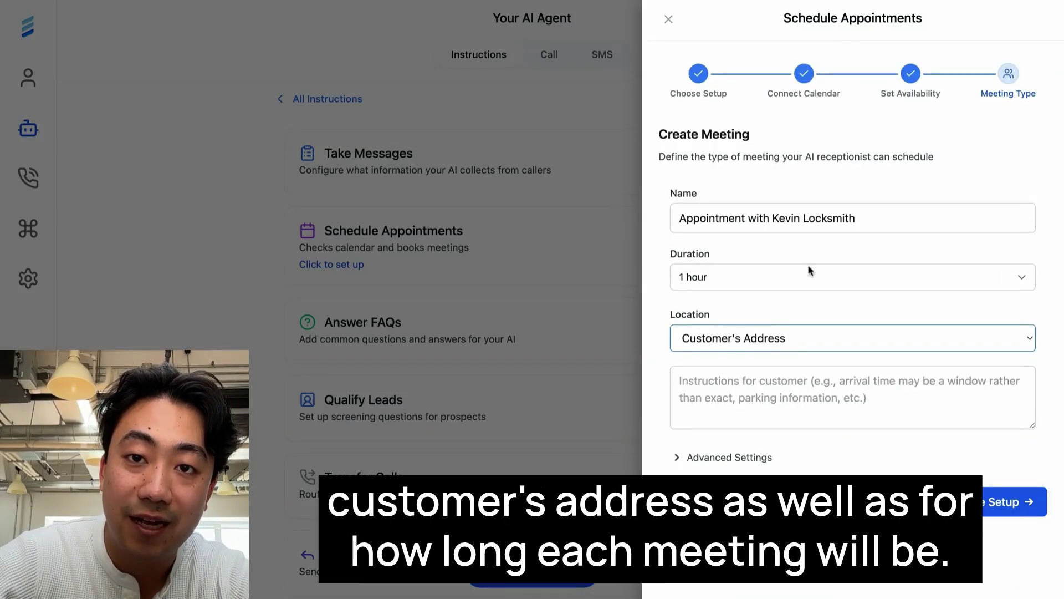
{"action": "left_click", "coordinate": [791, 266]}
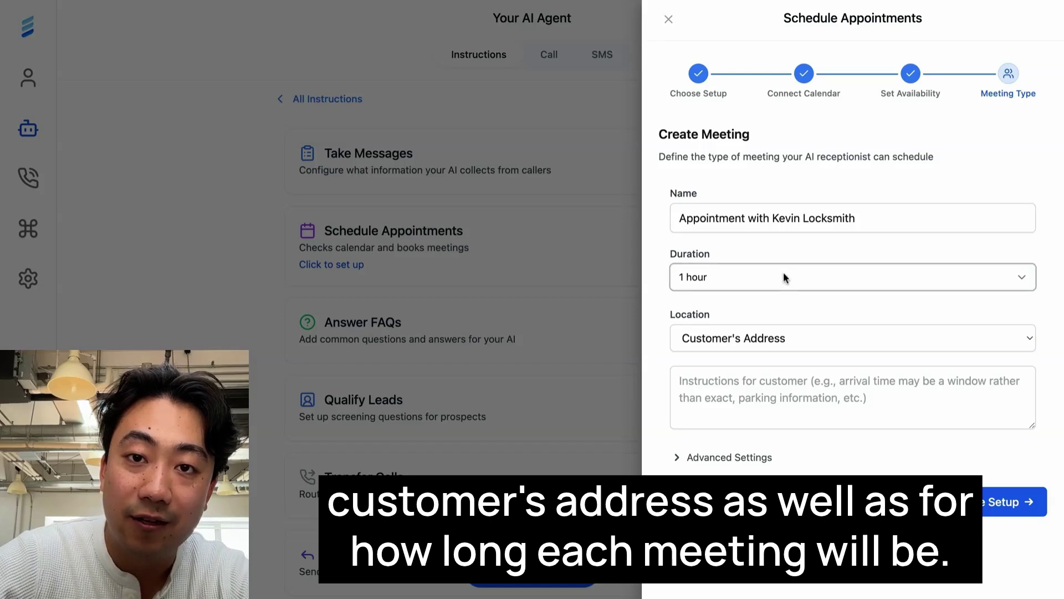
{"action": "left_click", "coordinate": [784, 259]}
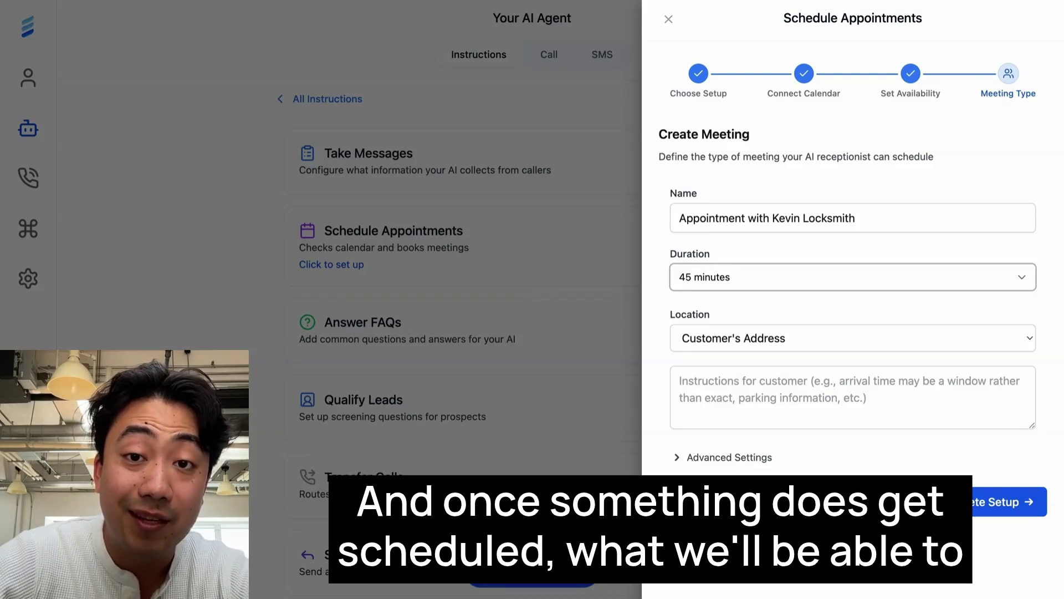
{"action": "key", "text": "Escape"}
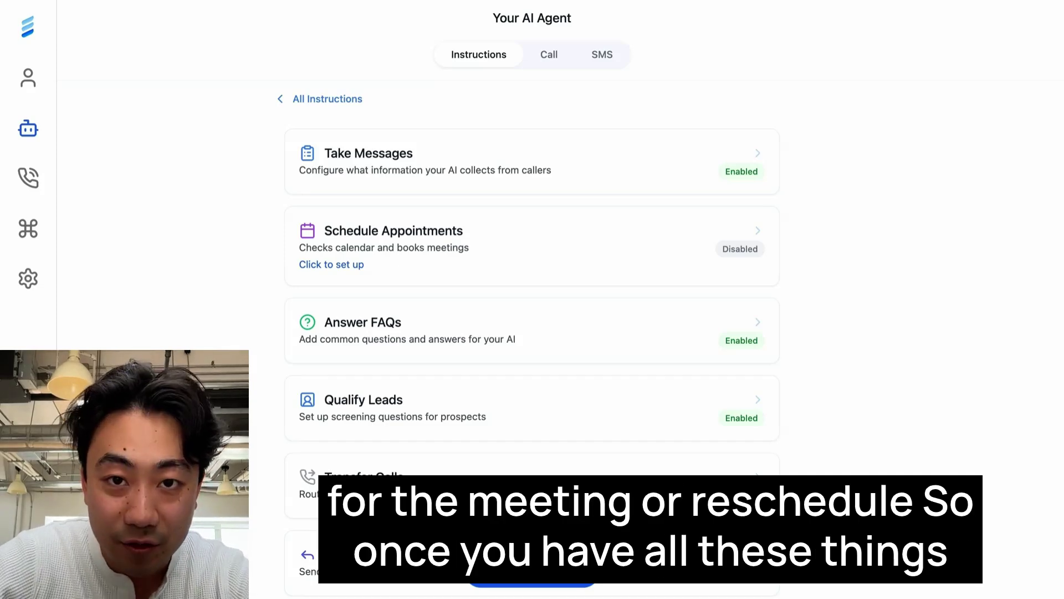
- Look over the list of AI capabilities, and open and close the browser-based conversation preview
{"action": "scroll", "coordinate": [683, 305], "scroll_direction": "down", "scroll_amount": 5}
{"action": "scroll", "coordinate": [682, 305], "scroll_direction": "up", "scroll_amount": 5}
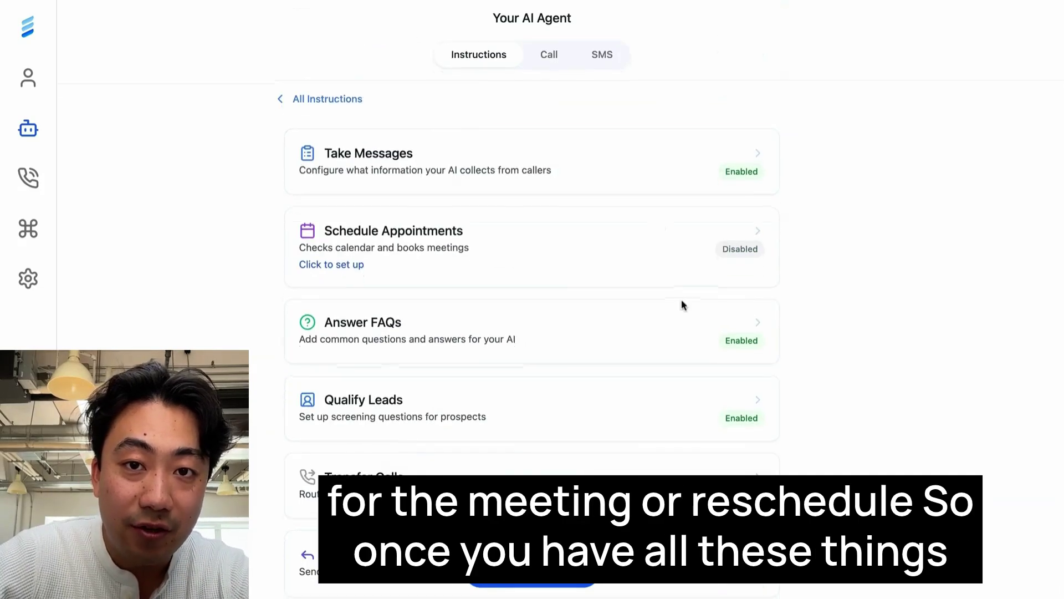
{"action": "scroll", "coordinate": [493, 368], "scroll_direction": "down", "scroll_amount": 5}
{"action": "scroll", "coordinate": [471, 367], "scroll_direction": "up", "scroll_amount": 5}
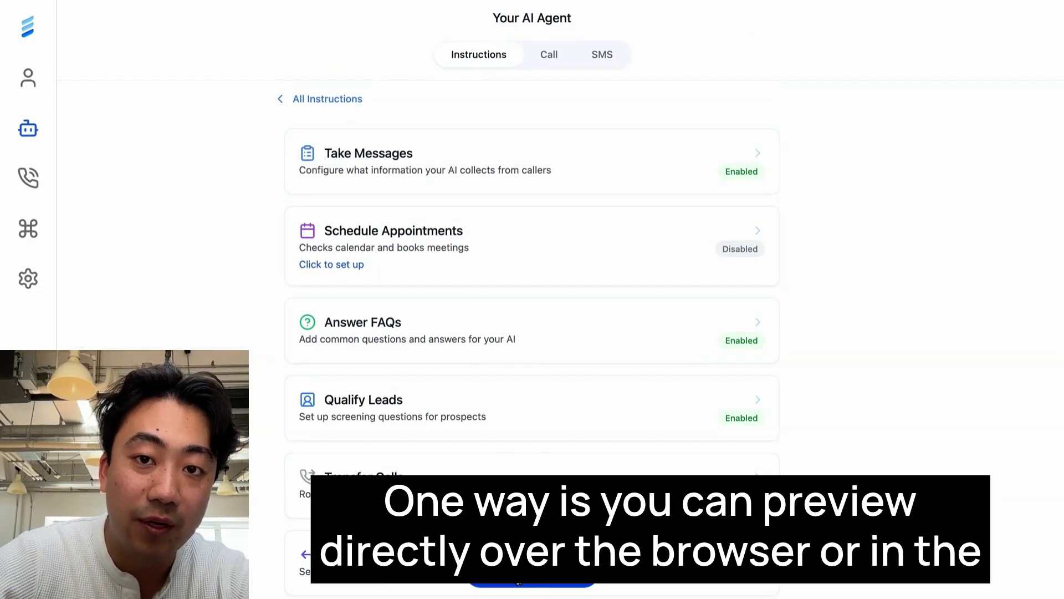
{"action": "left_click", "coordinate": [532, 581]}
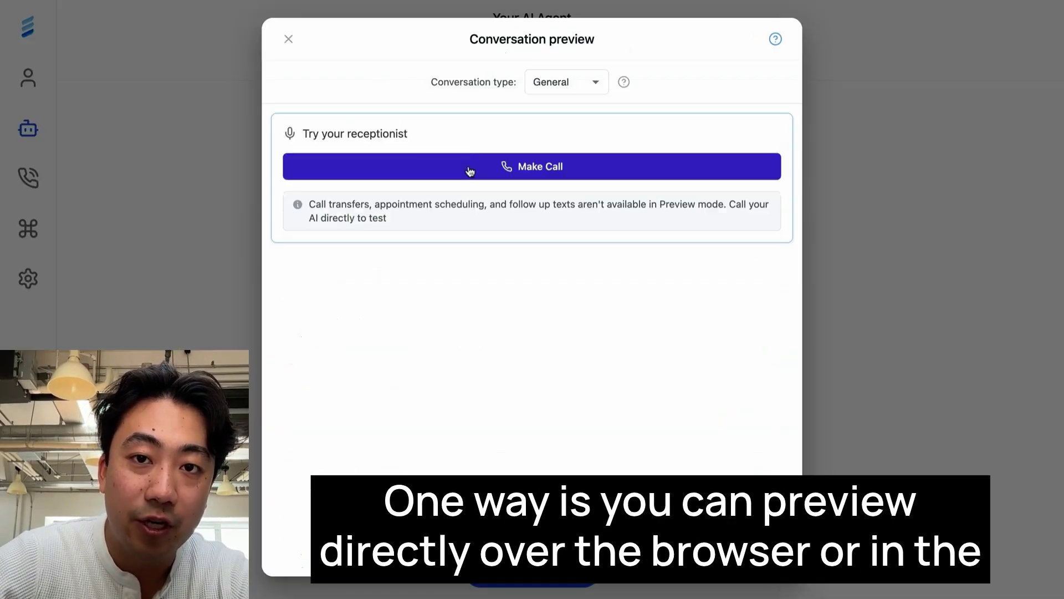
{"action": "left_click", "coordinate": [291, 41]}
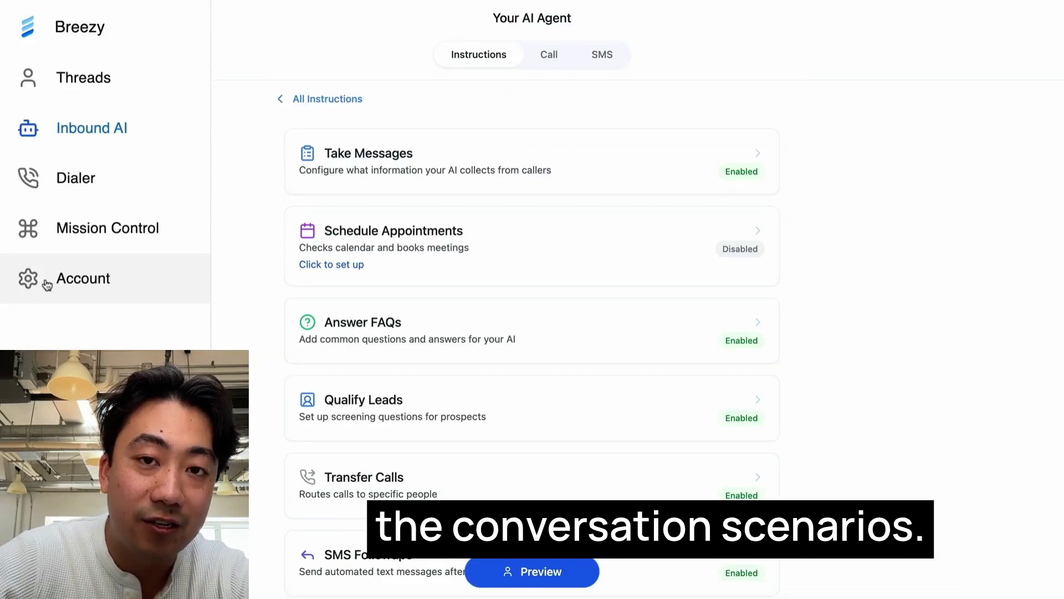
- Highlight the AI number in the account's business details and return to the Inbound AI instructions
{"action": "left_click", "coordinate": [47, 284]}
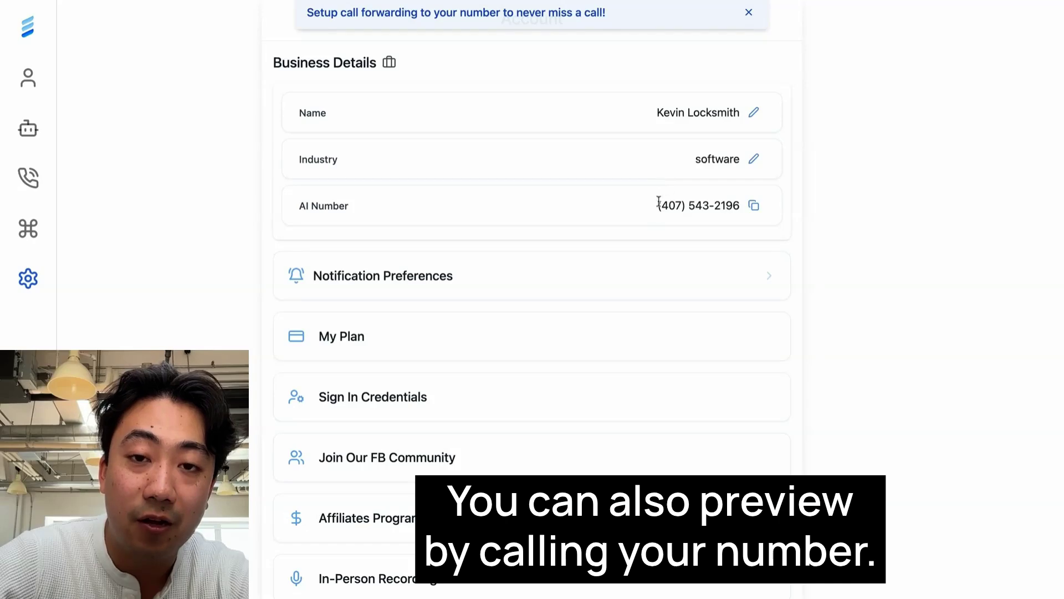
{"action": "triple_click", "coordinate": [654, 208]}
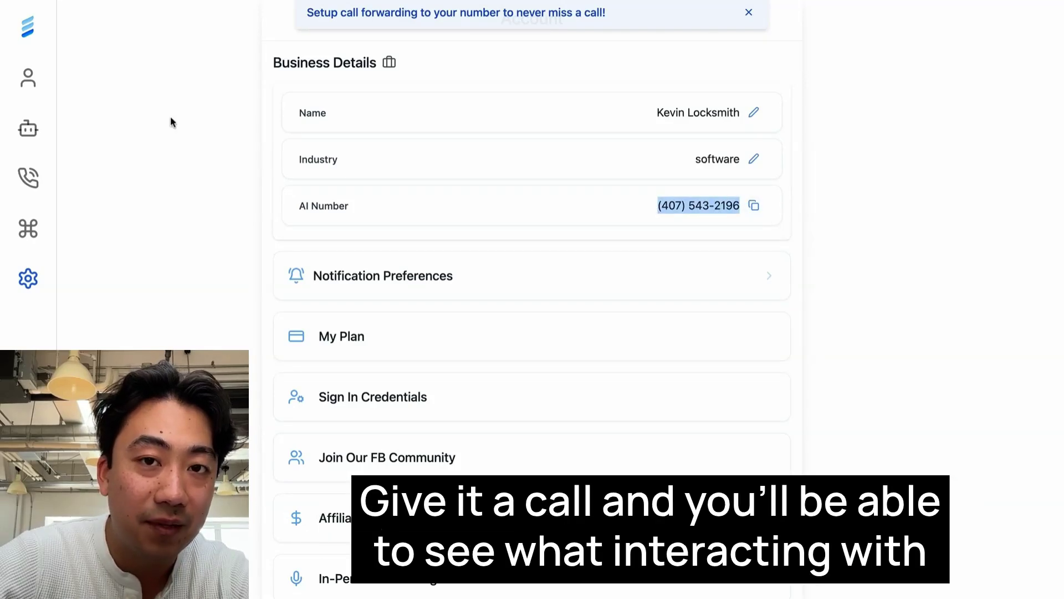
{"action": "left_click", "coordinate": [86, 125]}
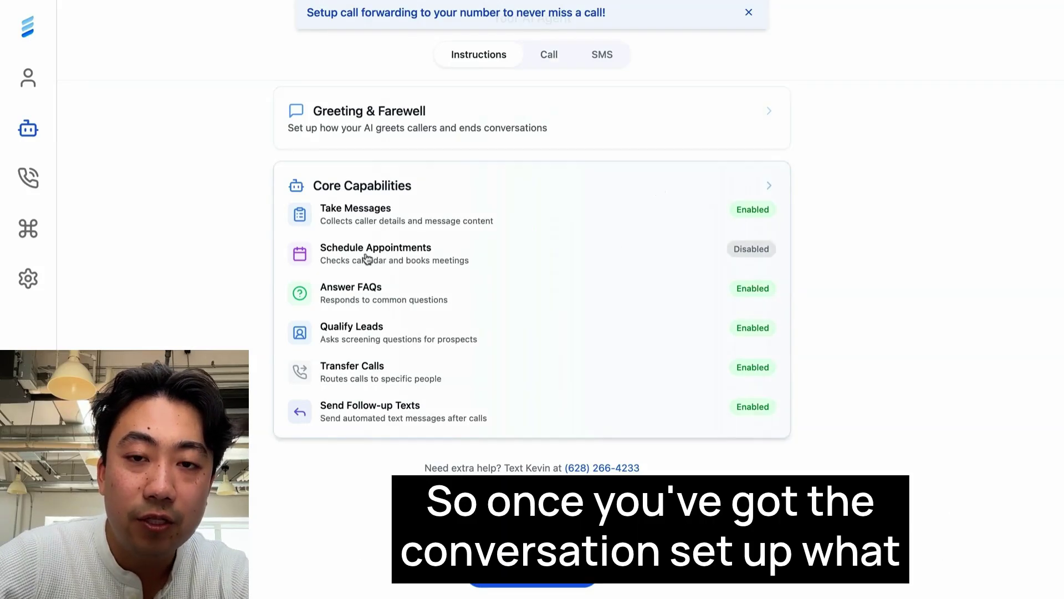
- View the AI agent's Call settings, checking the Notification Preferences and the available receptionist voices
{"action": "left_click", "coordinate": [550, 53]}
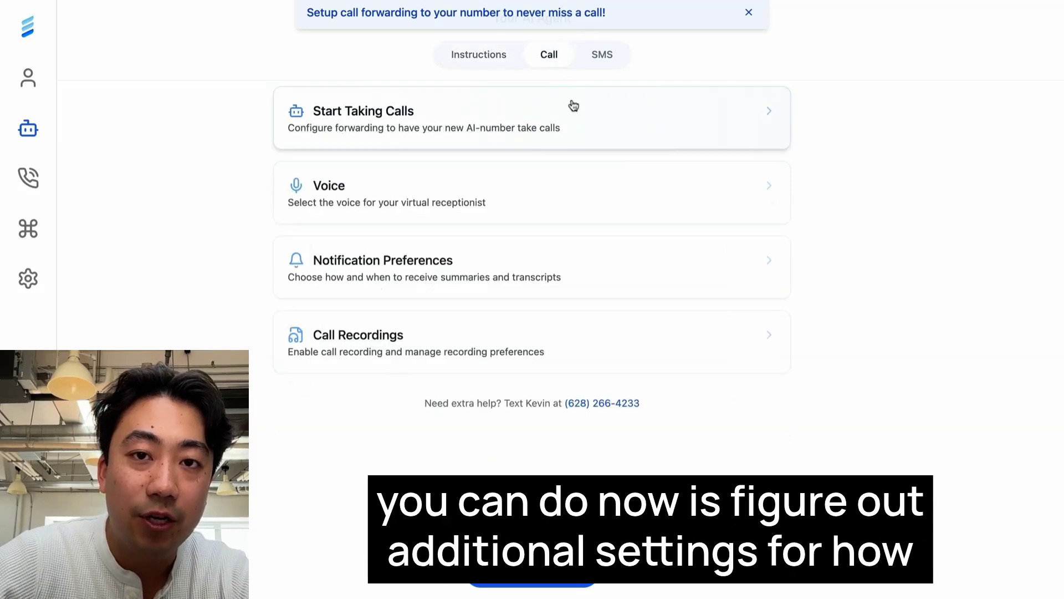
{"action": "left_click", "coordinate": [587, 65]}
{"action": "left_click", "coordinate": [551, 54]}
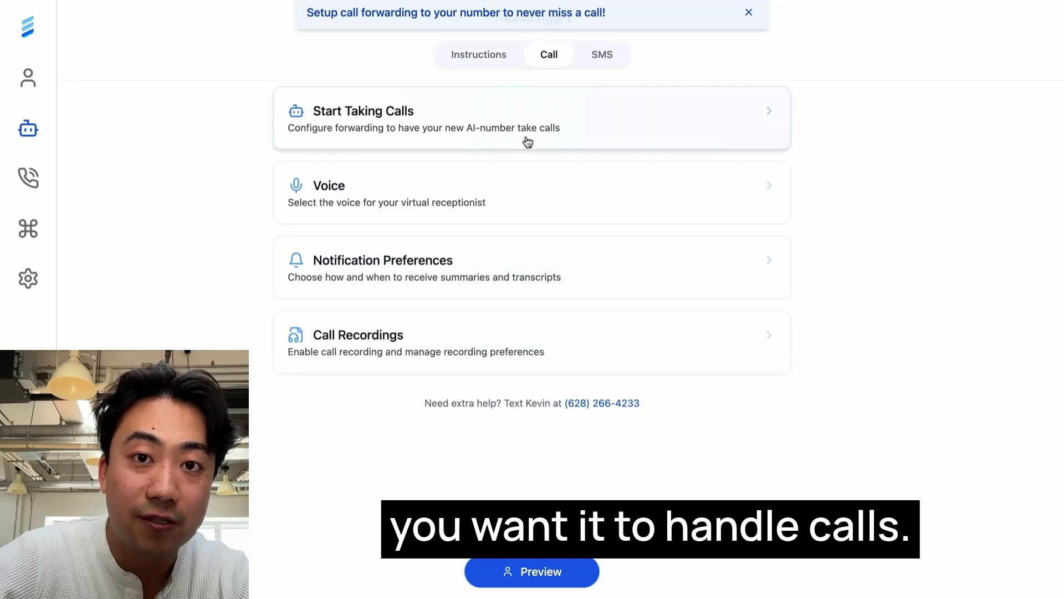
{"action": "left_click", "coordinate": [532, 255]}
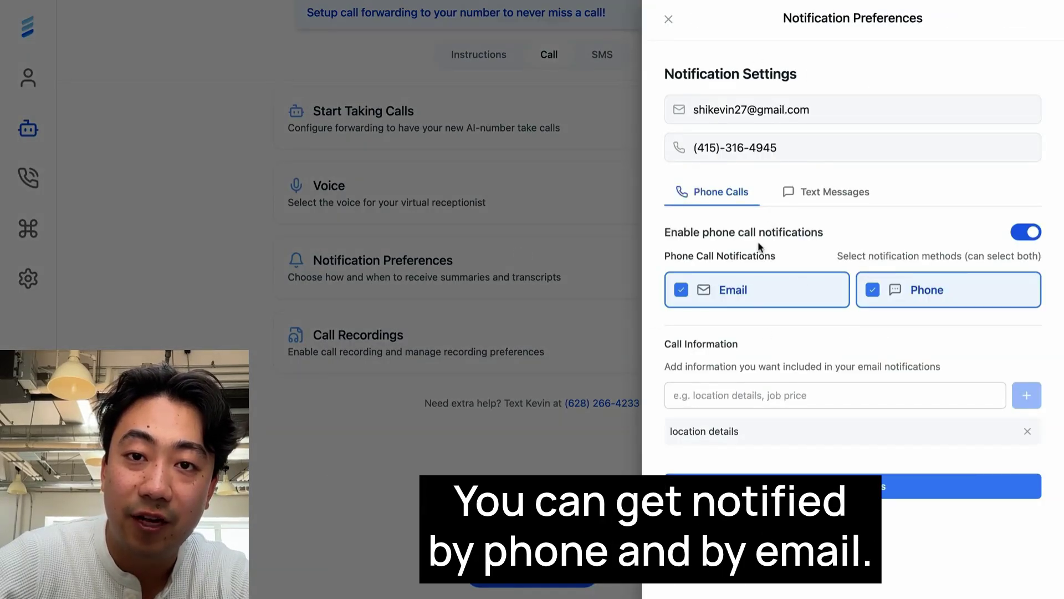
{"action": "left_click", "coordinate": [589, 235]}
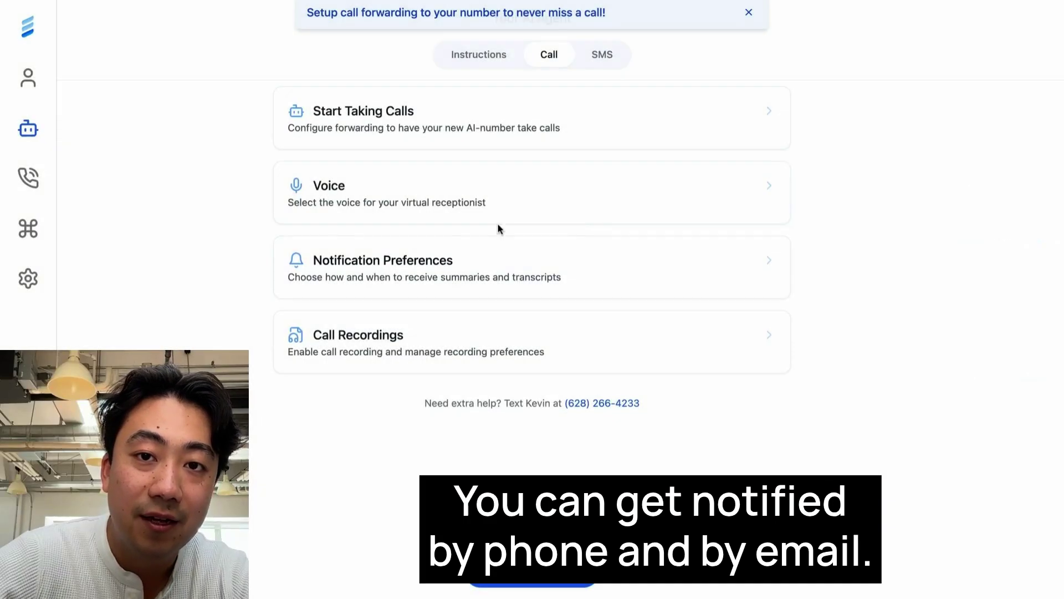
{"action": "left_click", "coordinate": [499, 219]}
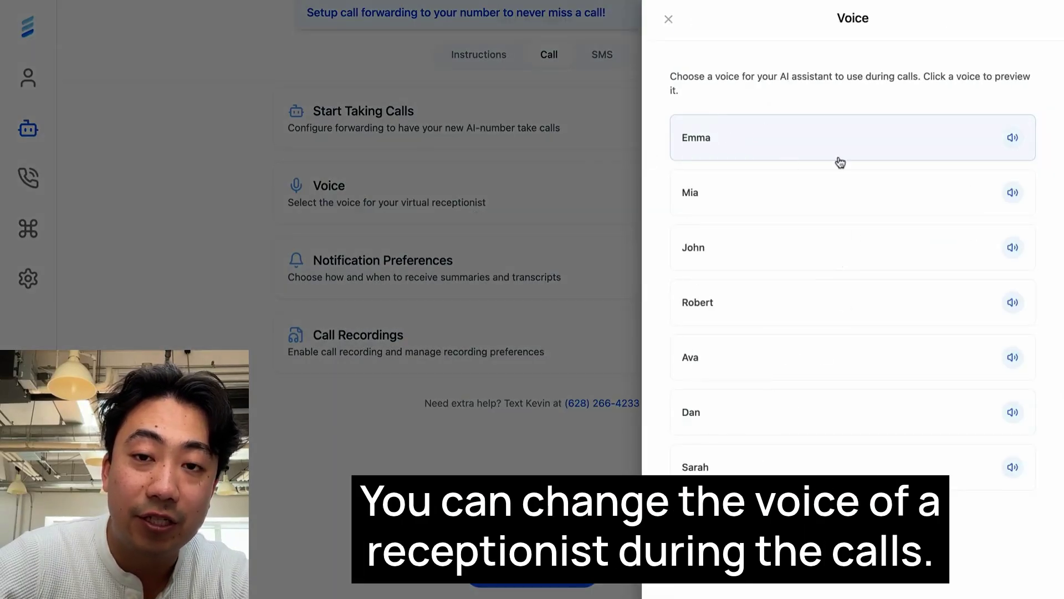
{"action": "left_click", "coordinate": [637, 304]}
- Open the Start Taking Calls setup and choose Use Breezy as Main Number
{"action": "left_click", "coordinate": [465, 128]}
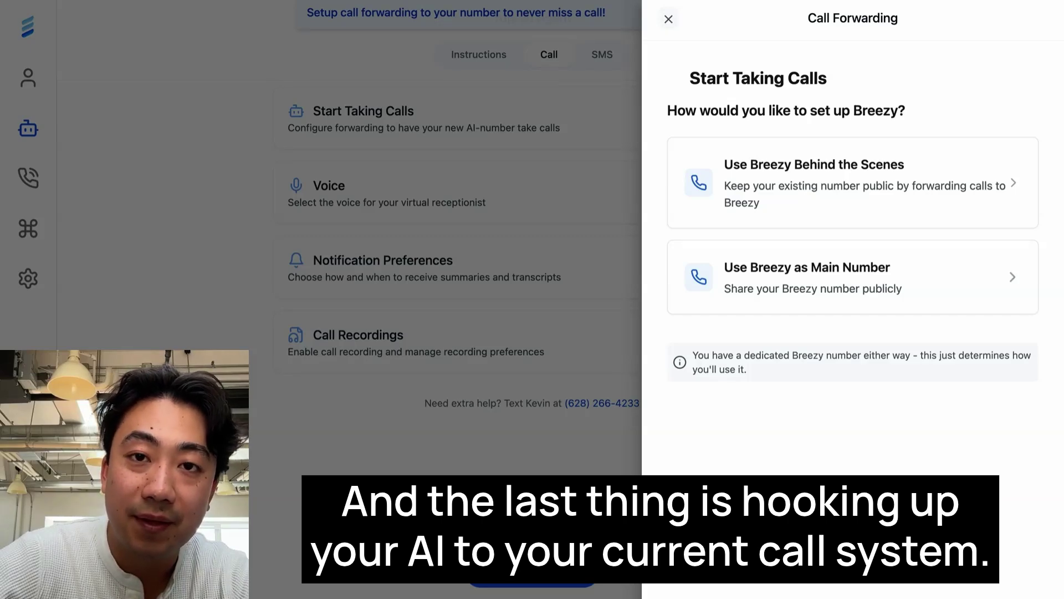
{"action": "left_click", "coordinate": [669, 19]}
{"action": "left_click", "coordinate": [551, 126]}
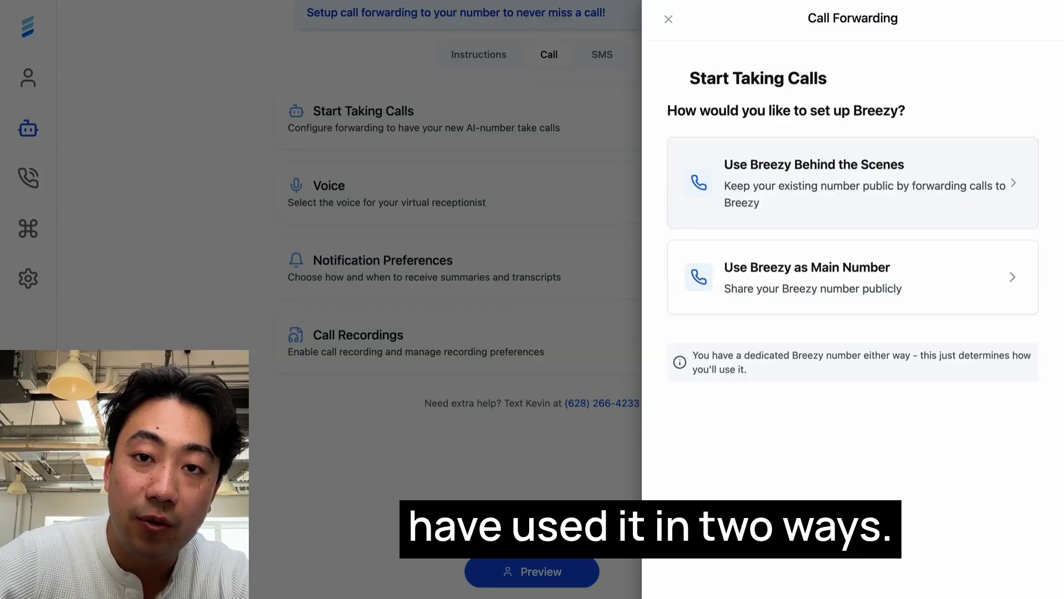
{"action": "left_click", "coordinate": [737, 283]}
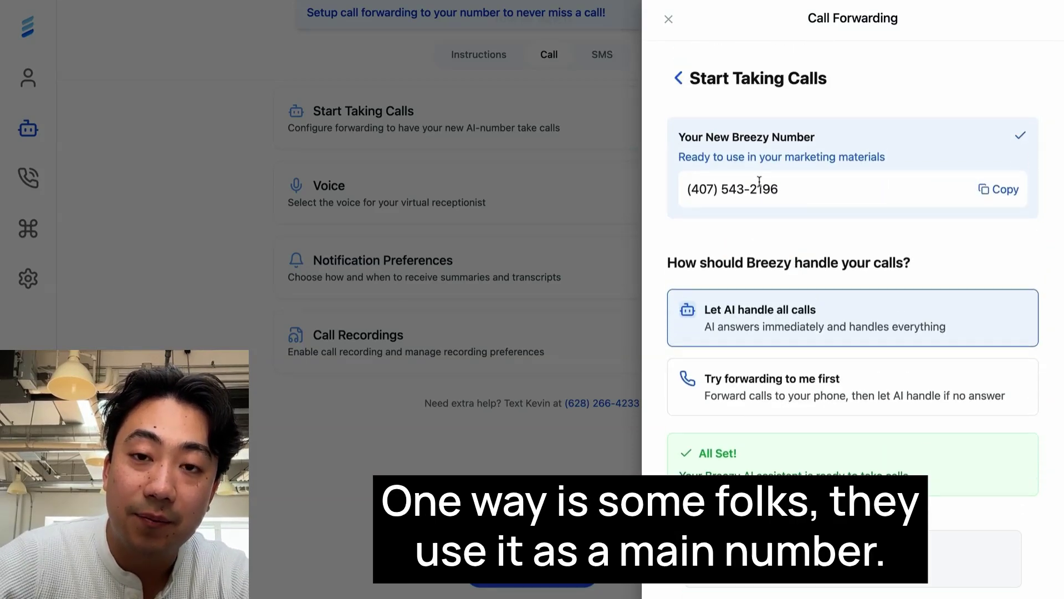
- Highlight the new Breezy number and examine the options for how Breezy handles calls
{"action": "triple_click", "coordinate": [747, 181]}
{"action": "left_click", "coordinate": [787, 220]}
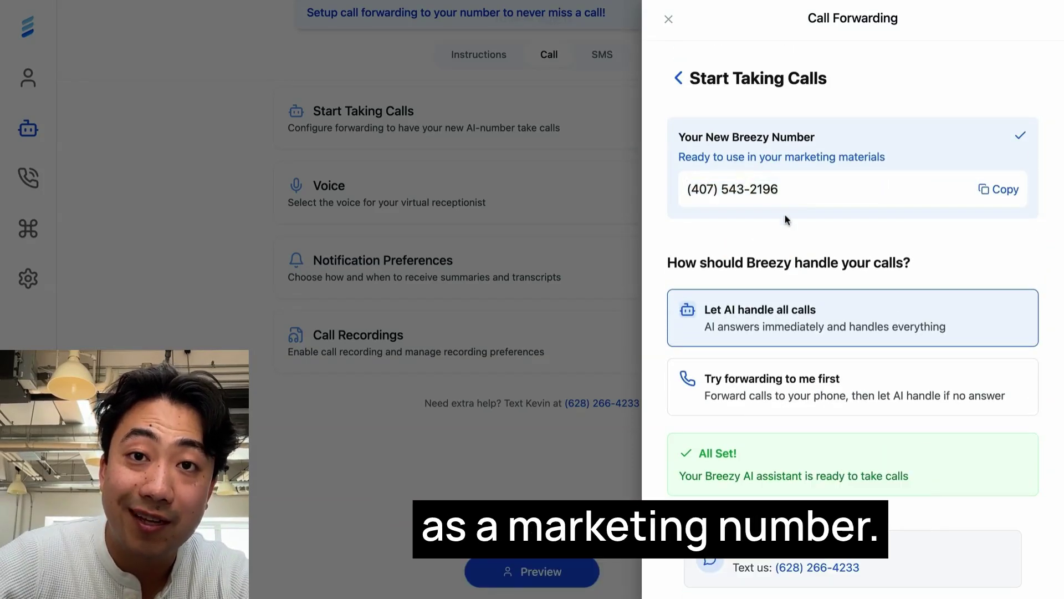
{"action": "scroll", "coordinate": [800, 227], "scroll_direction": "down", "scroll_amount": 1}
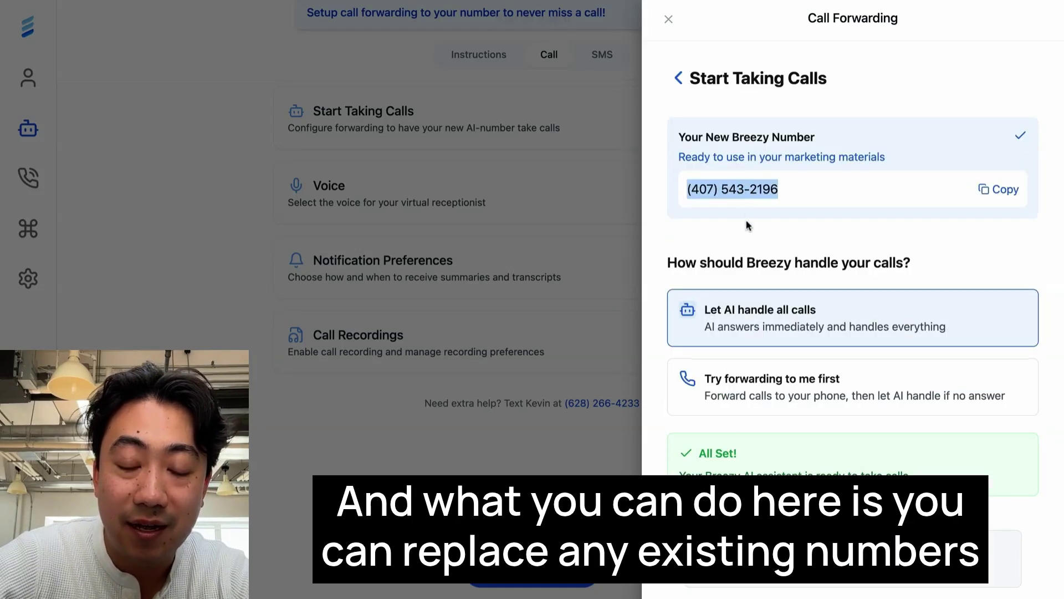
{"action": "left_click", "coordinate": [748, 226]}
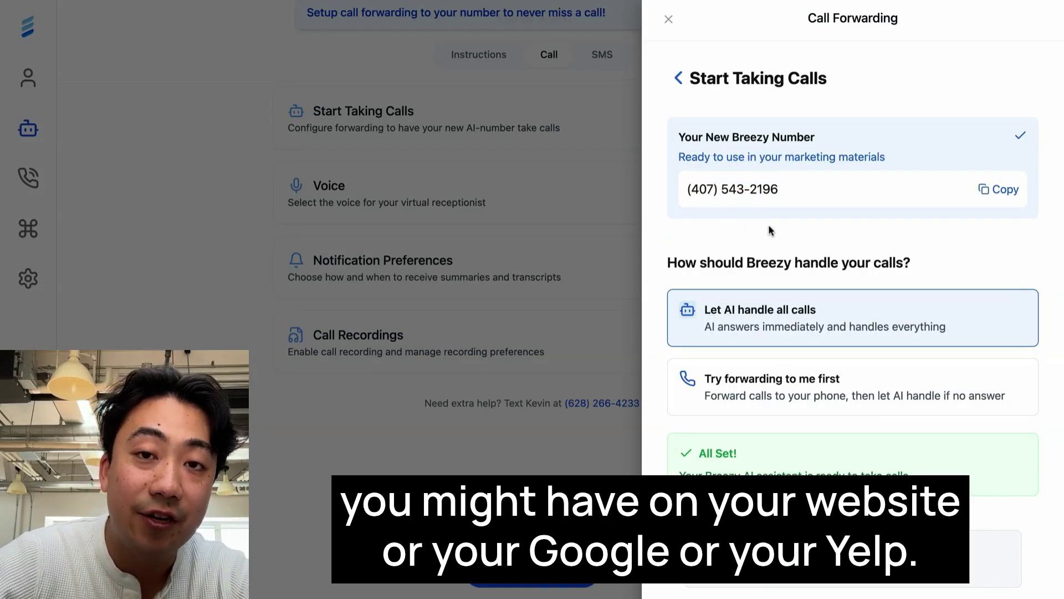
{"action": "scroll", "coordinate": [854, 310], "scroll_direction": "down", "scroll_amount": 2}
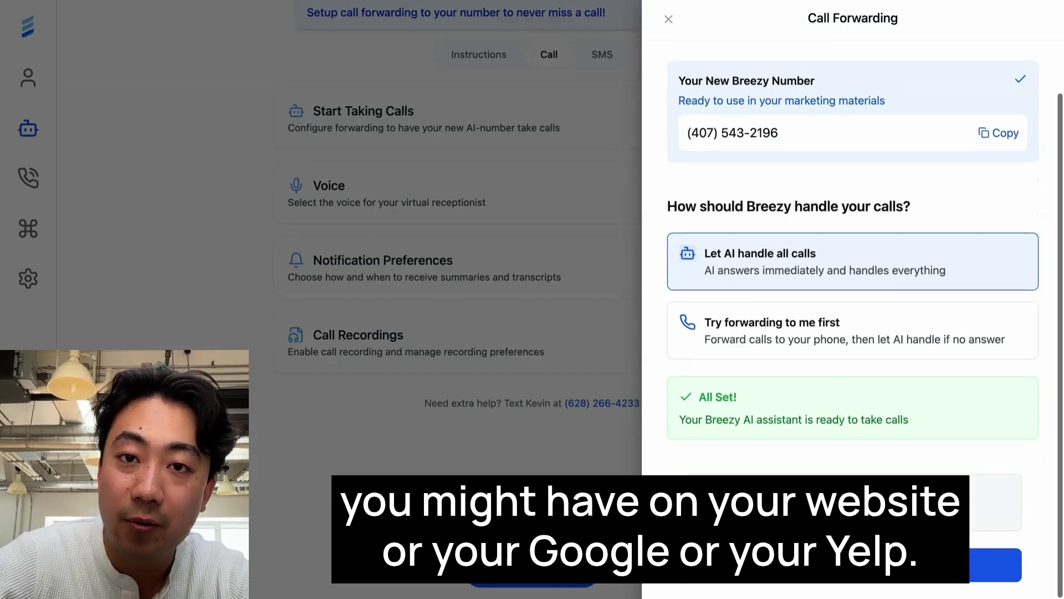
- Set call handling to Try forwarding to me first and examine the forwarding number and call recording options
{"action": "scroll", "coordinate": [750, 216], "scroll_direction": "up", "scroll_amount": 2}
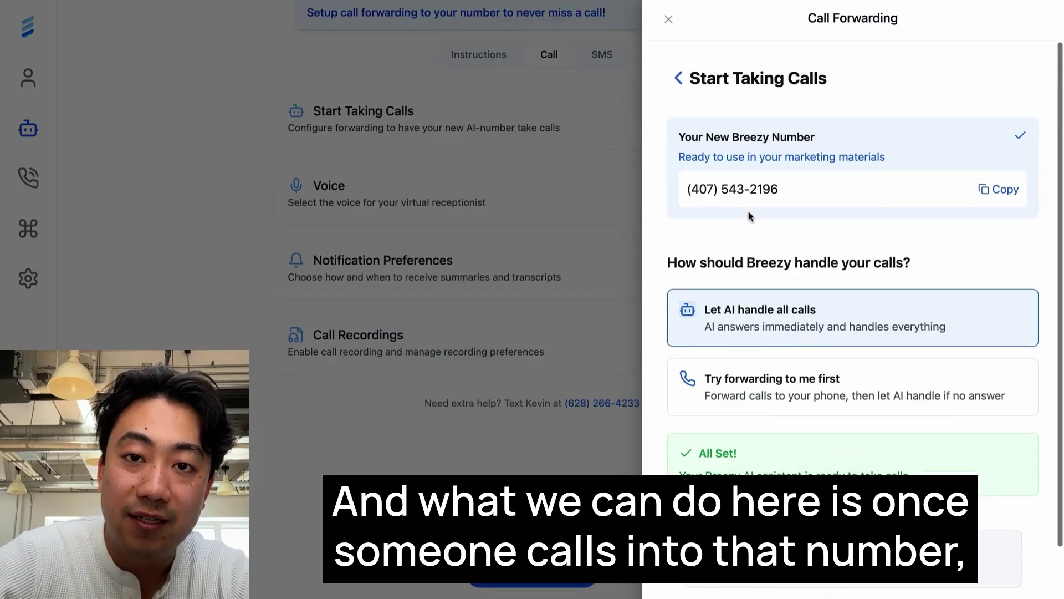
{"action": "scroll", "coordinate": [771, 333], "scroll_direction": "down", "scroll_amount": 2}
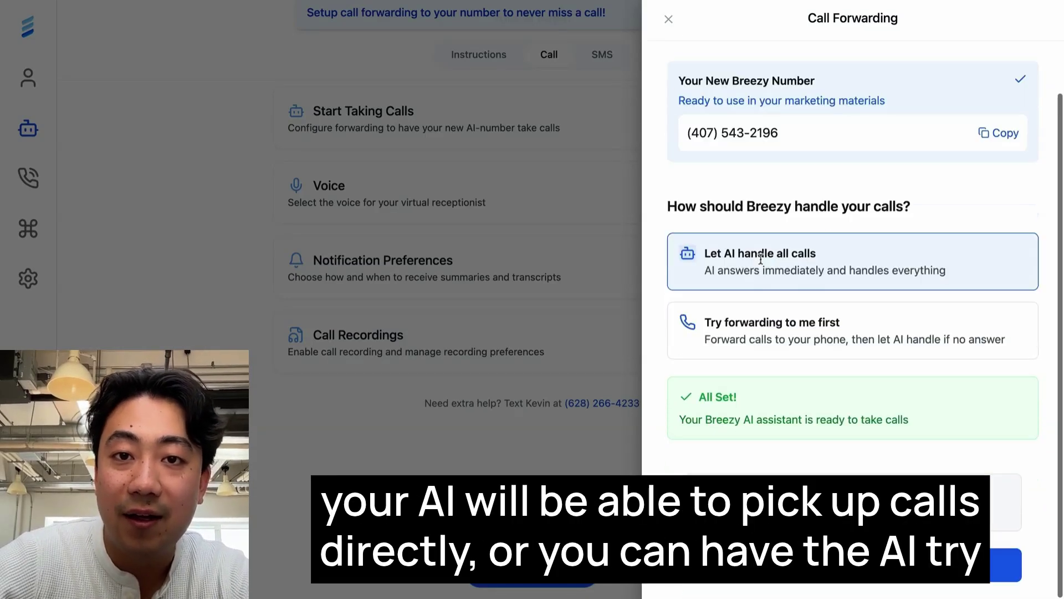
{"action": "left_click", "coordinate": [751, 333]}
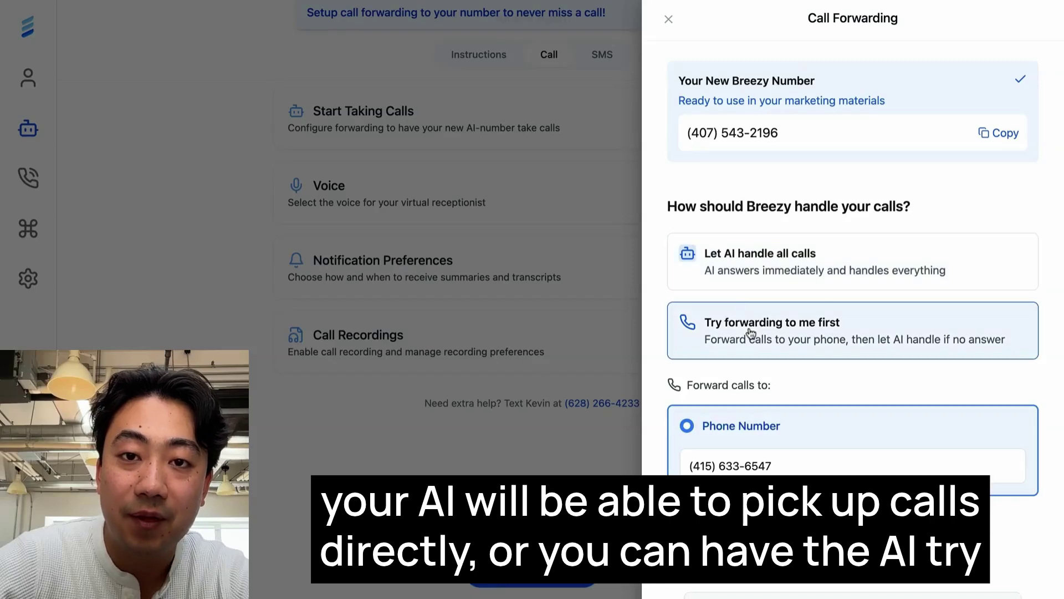
{"action": "scroll", "coordinate": [744, 303], "scroll_direction": "down", "scroll_amount": 3}
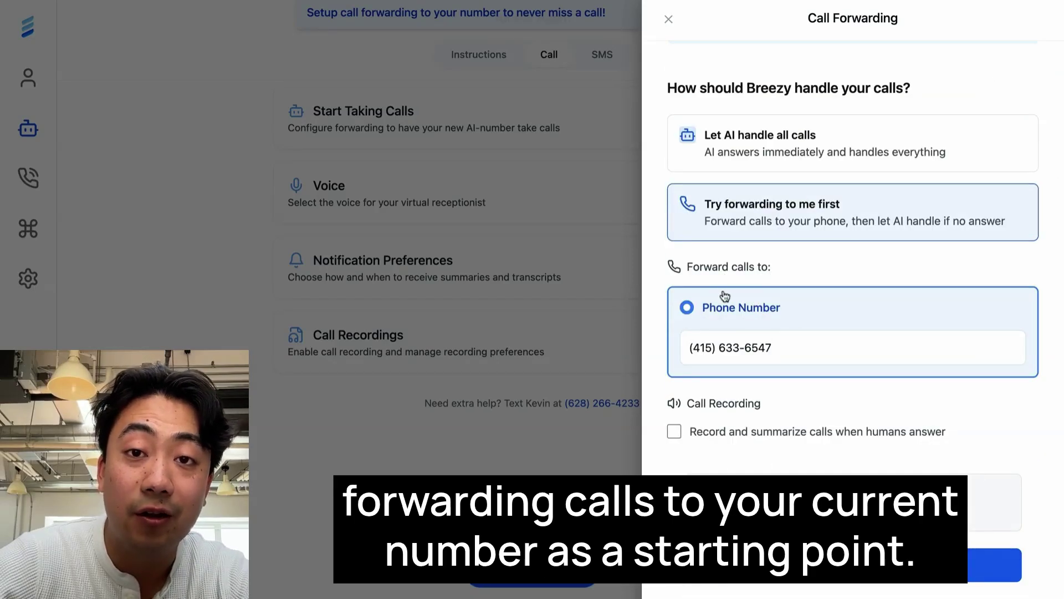
{"action": "scroll", "coordinate": [764, 331], "scroll_direction": "up", "scroll_amount": 4}
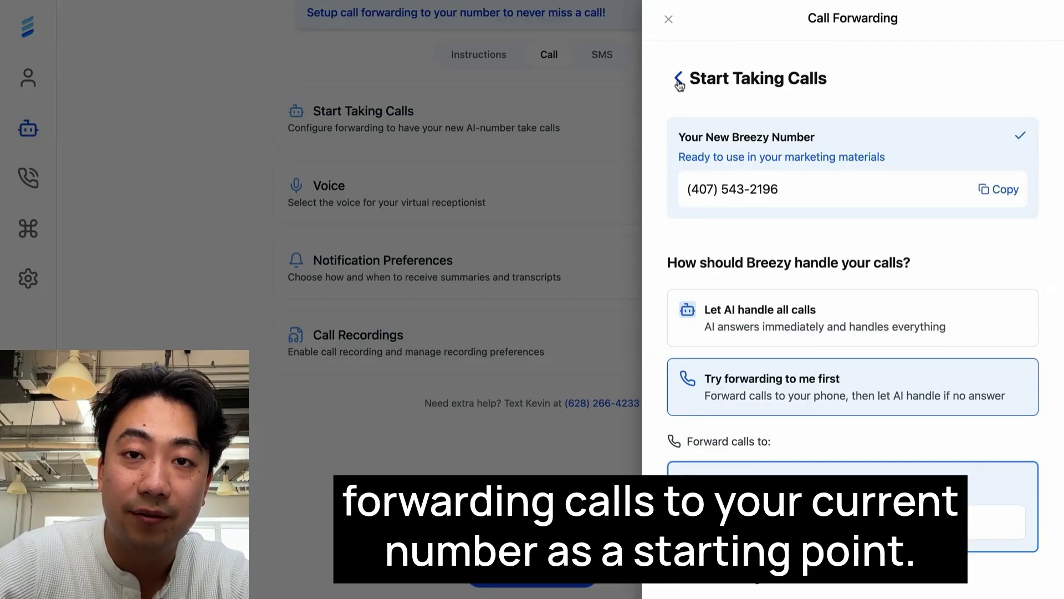
- Switch the setup to Use Breezy Behind the Scenes and bring up the AT&T cell phone instructions for Forward Missed Calls
{"action": "left_click", "coordinate": [677, 81]}
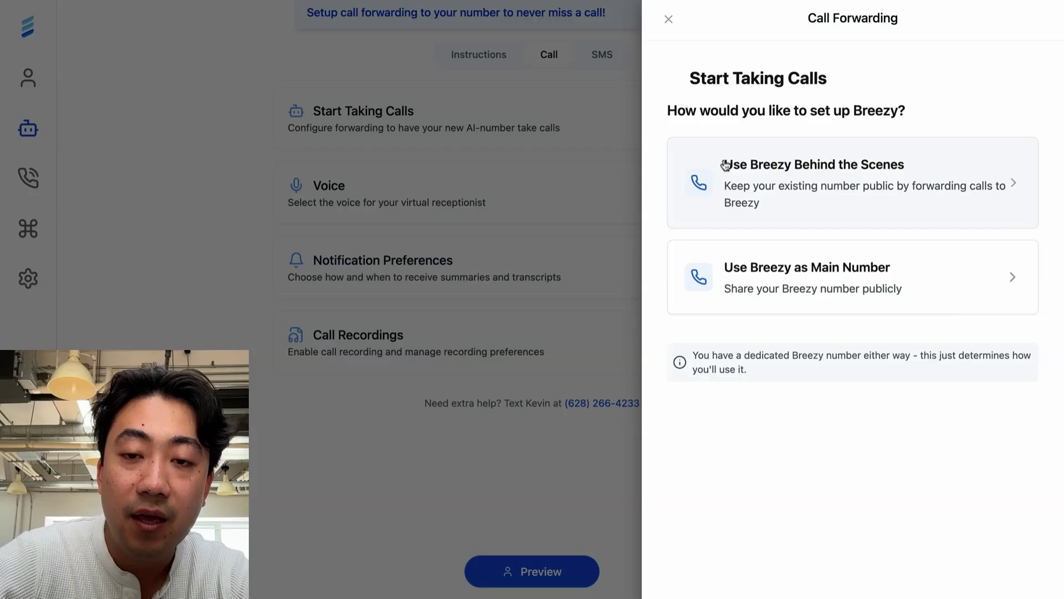
{"action": "left_click", "coordinate": [723, 165]}
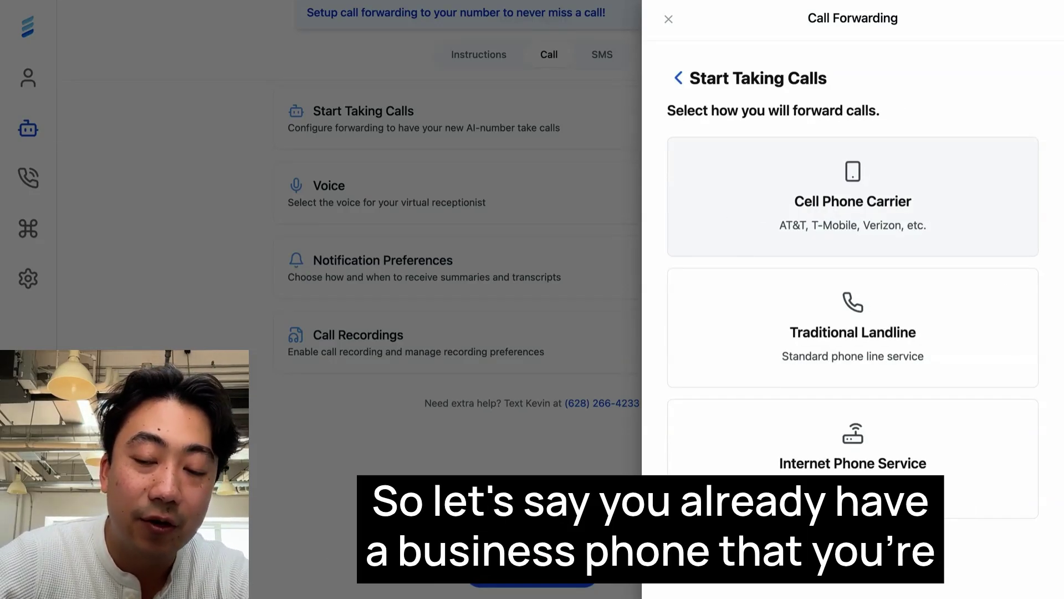
{"action": "left_click", "coordinate": [762, 180]}
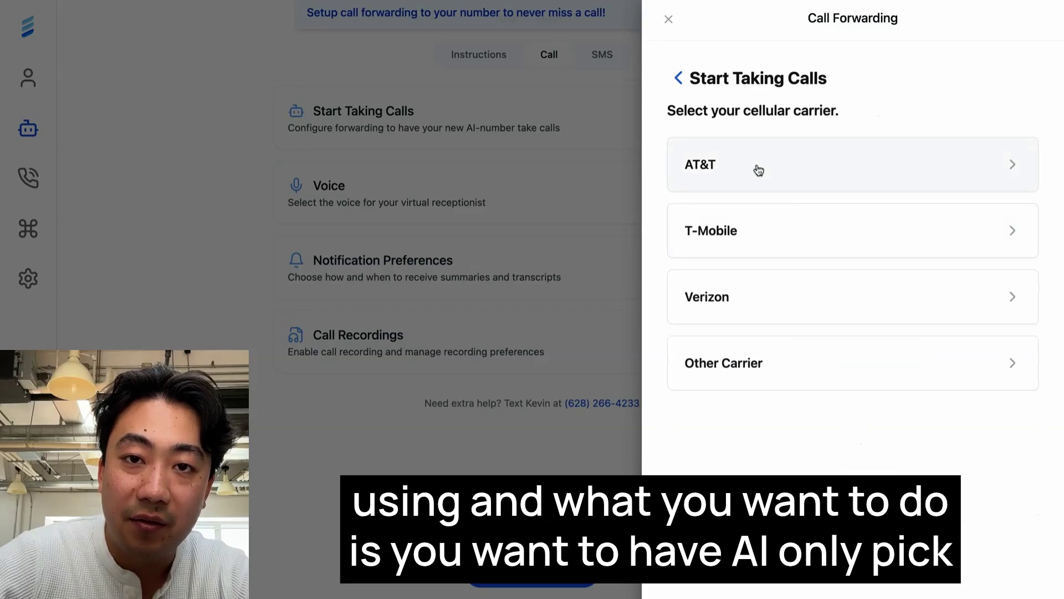
{"action": "left_click", "coordinate": [758, 169]}
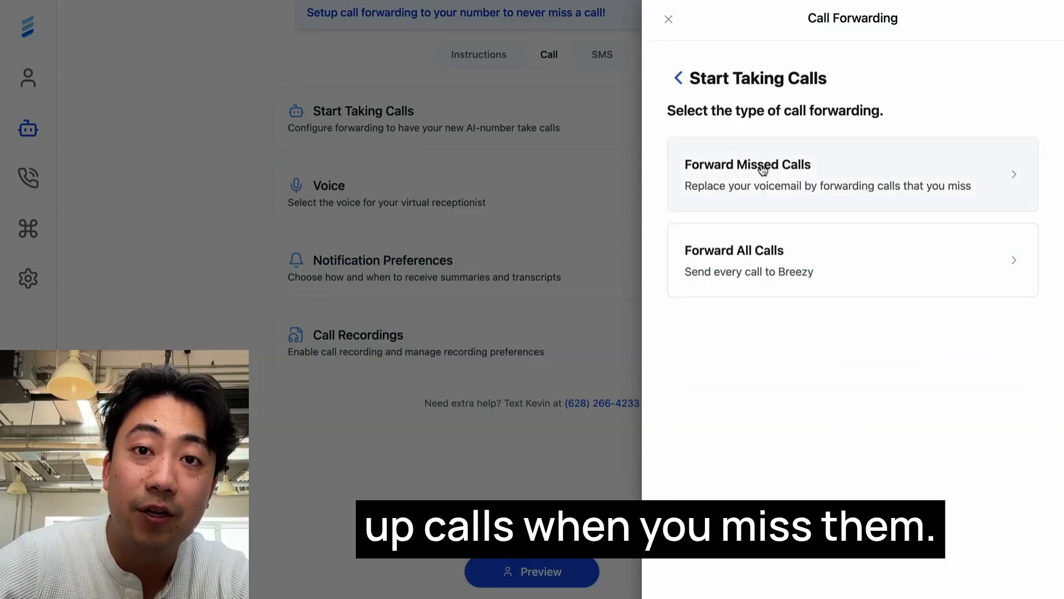
{"action": "left_click", "coordinate": [755, 184]}
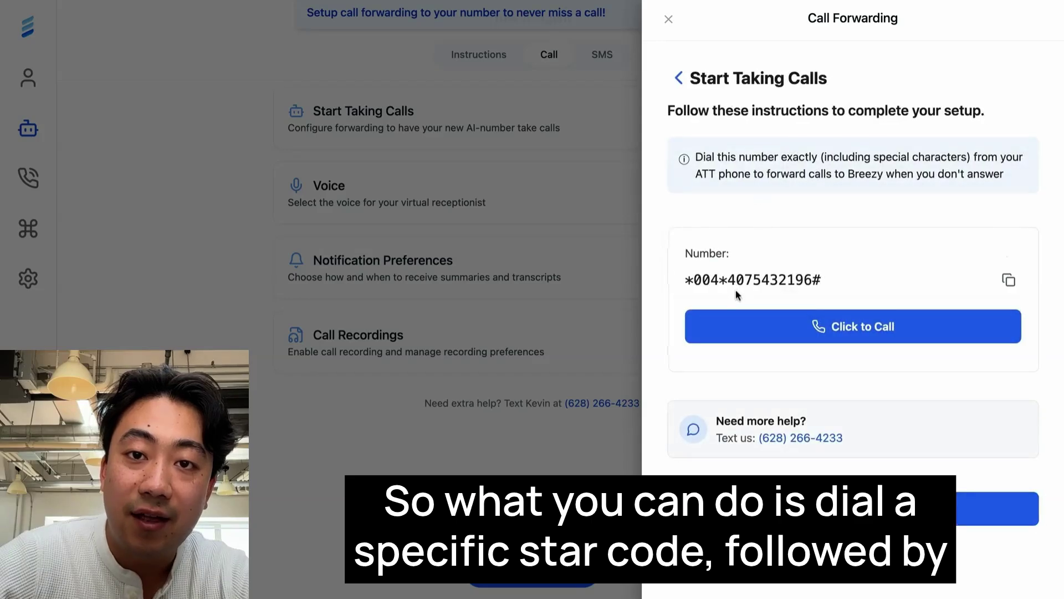
- Highlight the star code at the start of the AT&T forwarding number and close the Call Forwarding setup
{"action": "left_click_drag", "start_coordinate": [687, 280], "coordinate": [727, 280]}
{"action": "left_click", "coordinate": [679, 78]}
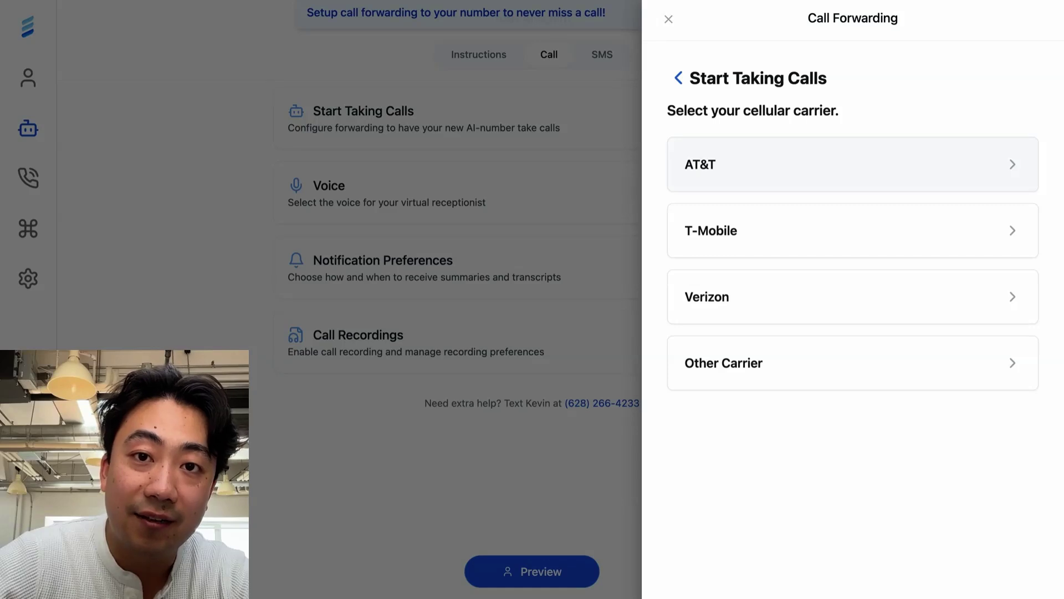
{"action": "left_click", "coordinate": [581, 88]}
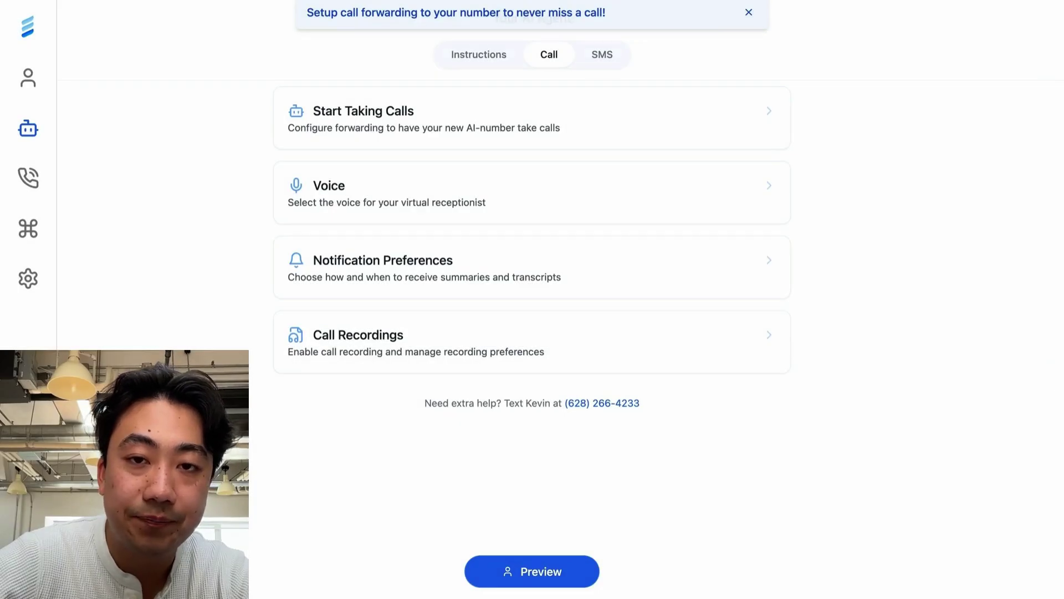
- Open the AI agent's SMS Auto Responses configuration and view the Reply Mode setting
{"action": "left_click", "coordinate": [602, 63]}
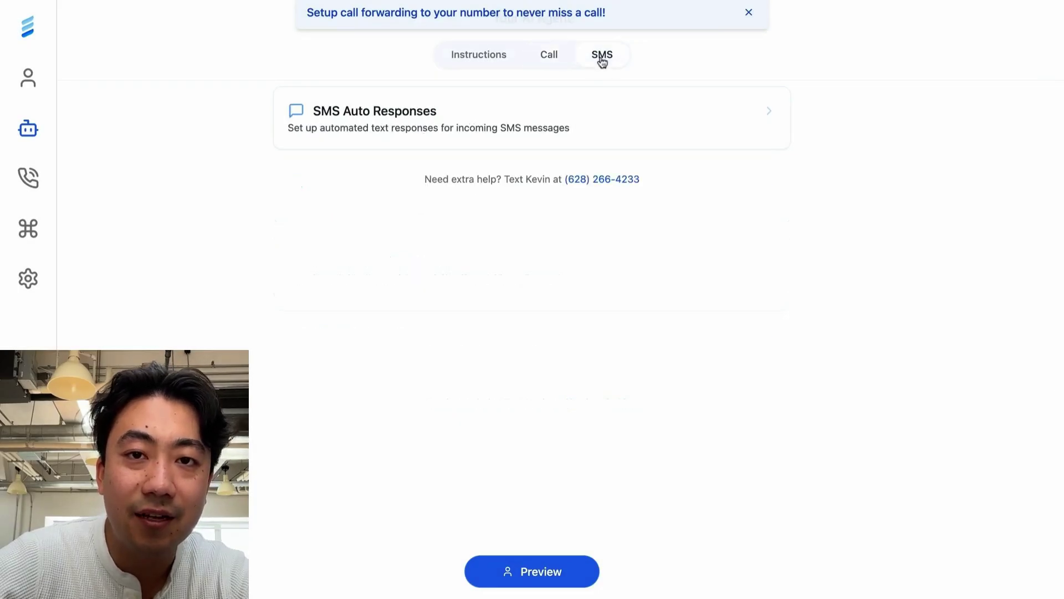
{"action": "left_click", "coordinate": [535, 113]}
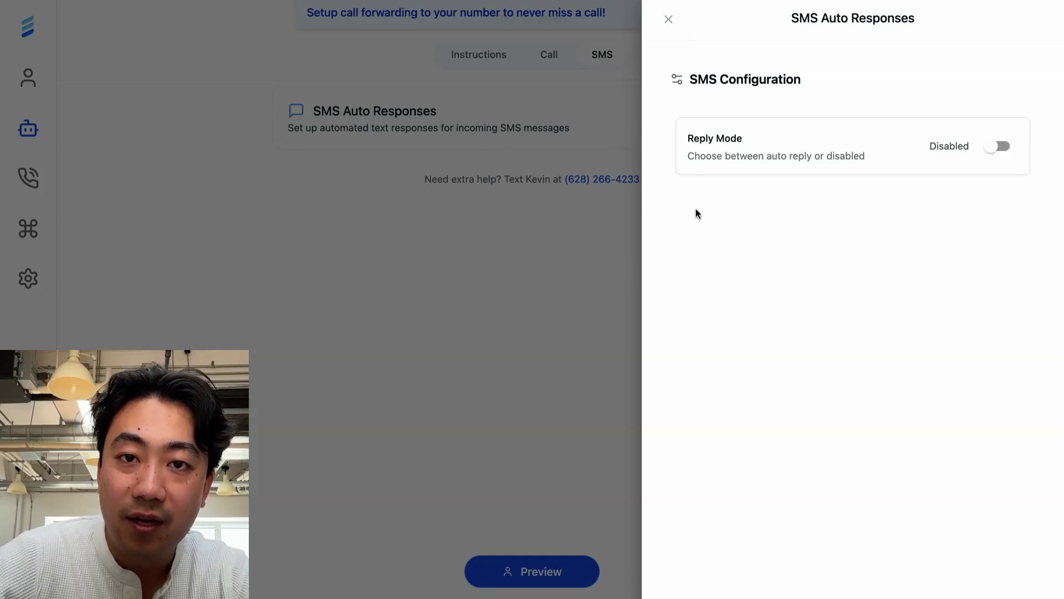
{"action": "left_click", "coordinate": [594, 222]}
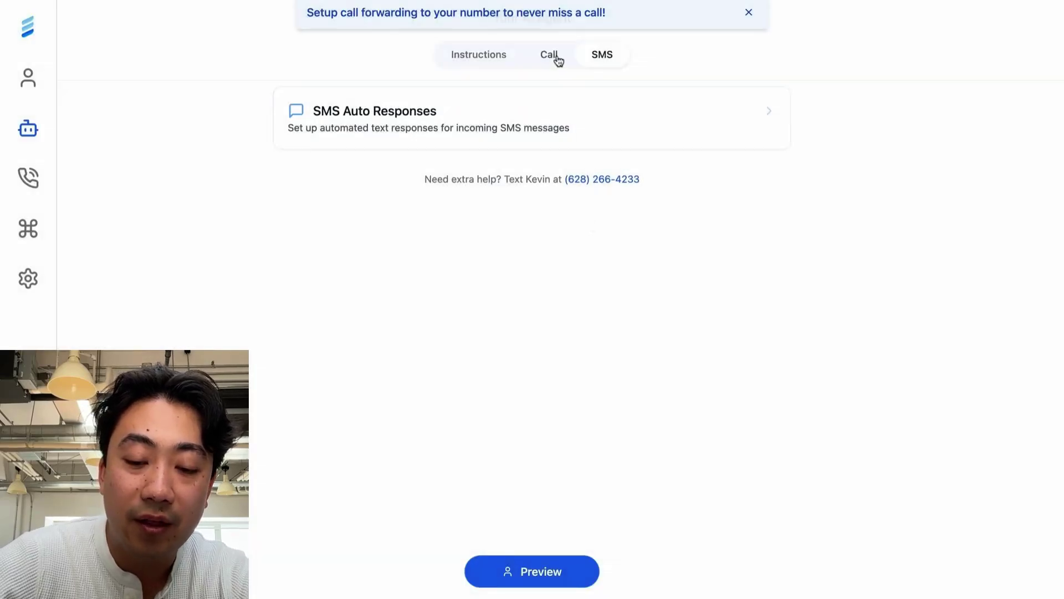
{"action": "left_click", "coordinate": [535, 117]}
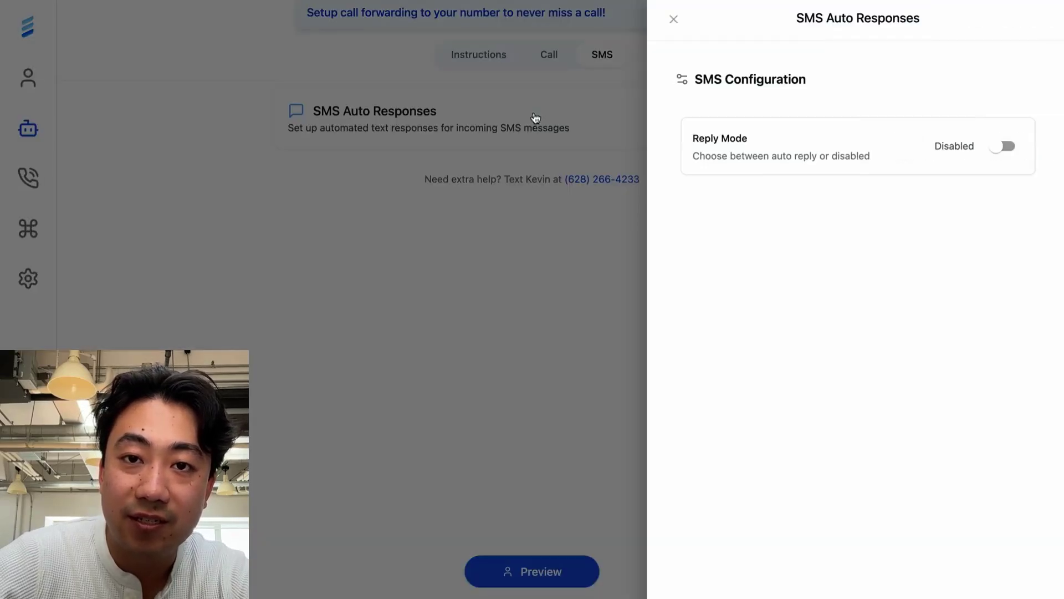
- Switch the SMS Reply Mode to Auto Reply with a 5-minute delay and close the configuration without saving
{"action": "left_click", "coordinate": [997, 150]}
{"action": "scroll", "coordinate": [831, 230], "scroll_direction": "down", "scroll_amount": 2}
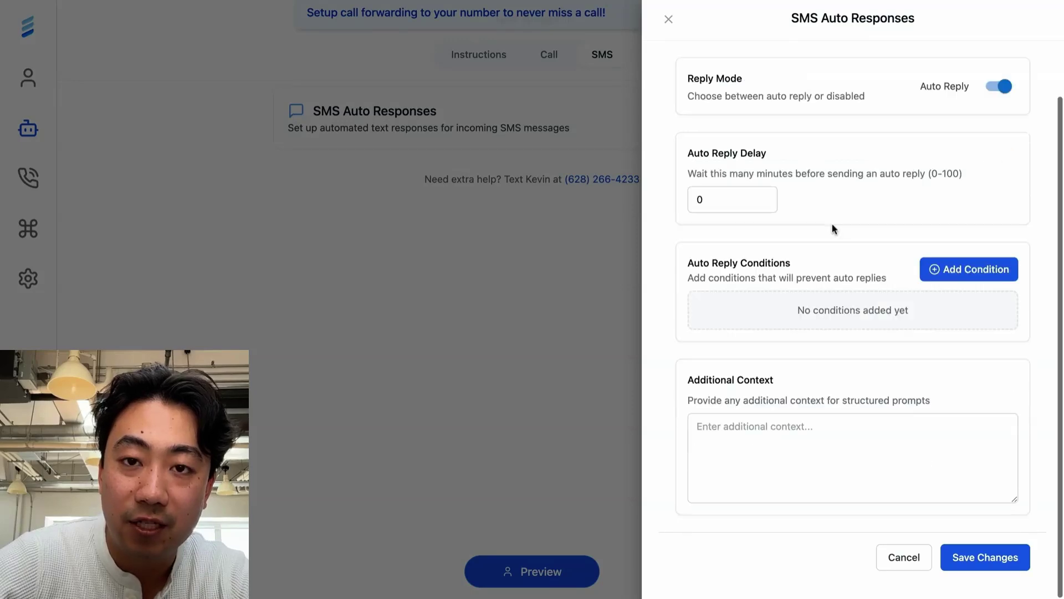
{"action": "scroll", "coordinate": [834, 229], "scroll_direction": "up", "scroll_amount": 2}
{"action": "scroll", "coordinate": [793, 268], "scroll_direction": "down", "scroll_amount": 1}
{"action": "left_click", "coordinate": [715, 199]}
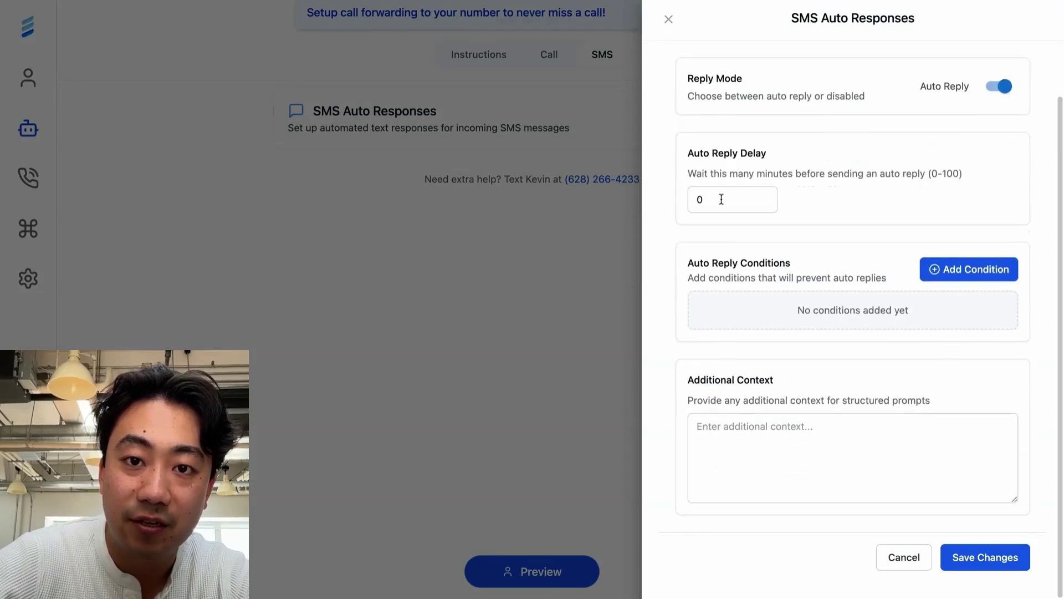
{"action": "key", "text": "BackSpace"}
{"action": "type", "text": "5"}
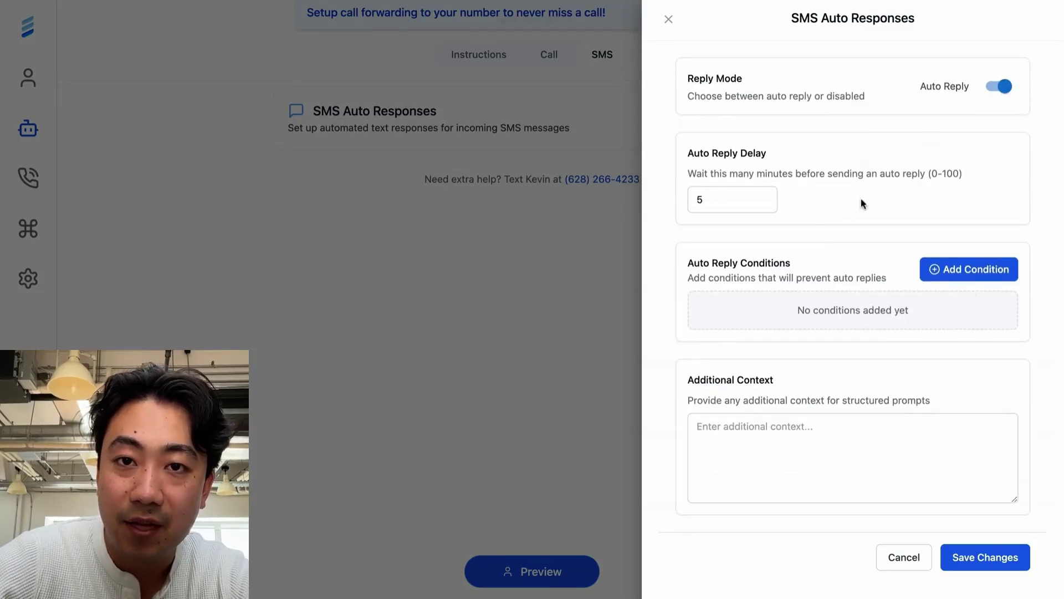
{"action": "left_click", "coordinate": [670, 22]}
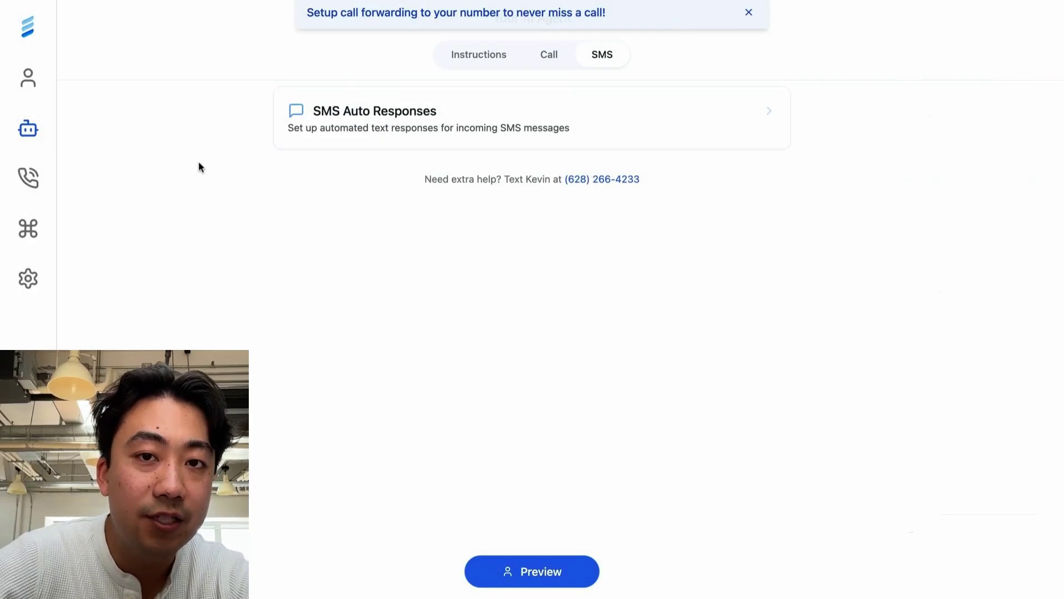
- Go to the Threads section
{"action": "mouse_move", "coordinate": [38, 76]}
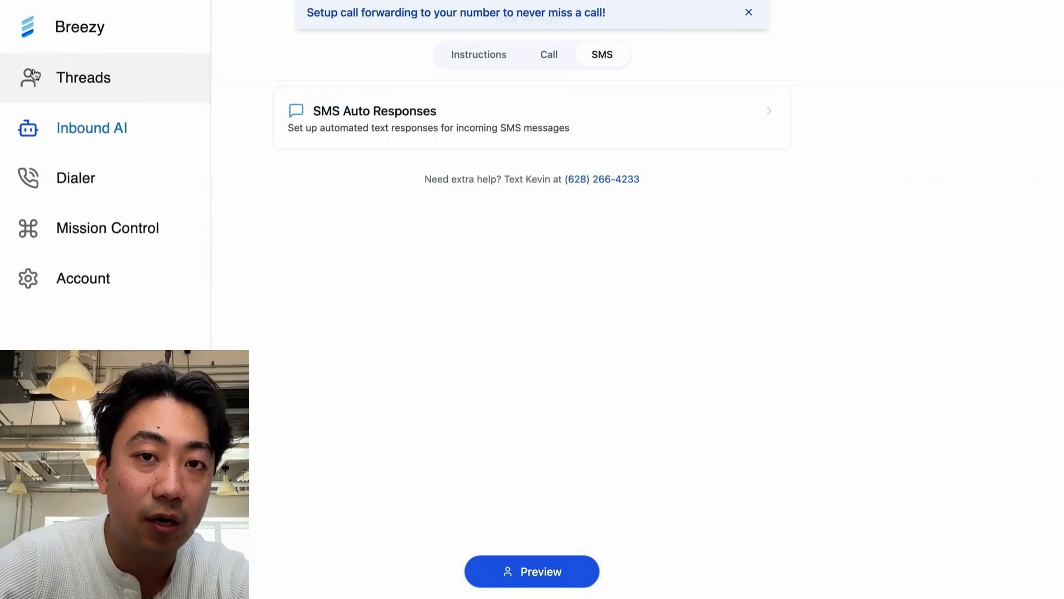